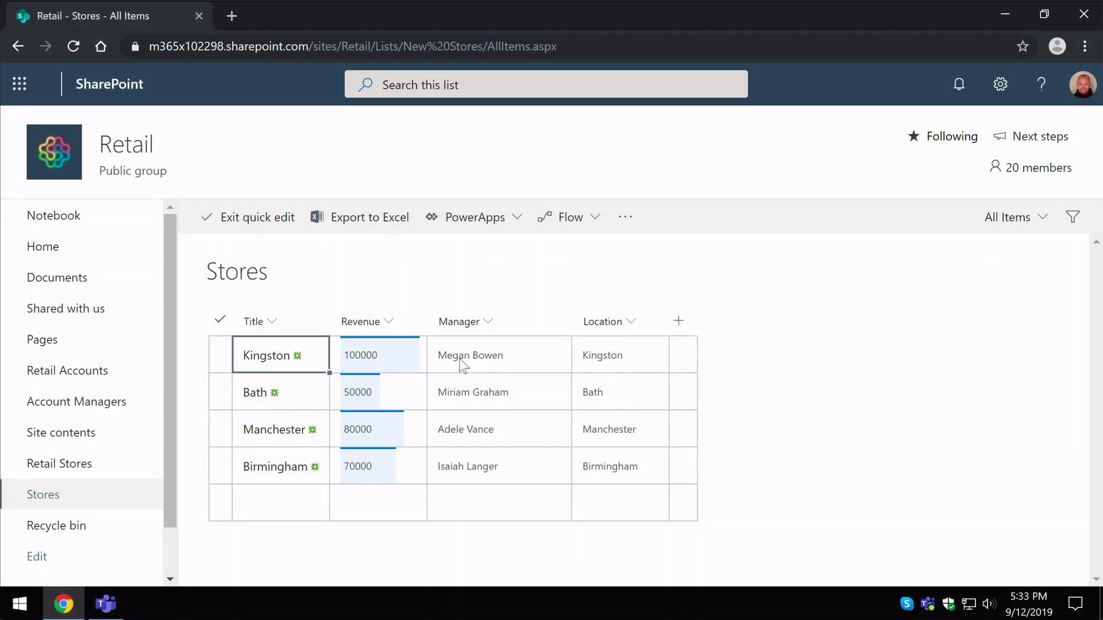
Select Kingston's manager, revenue and title cells in the SharePoint Stores list.
left_click(512, 360)
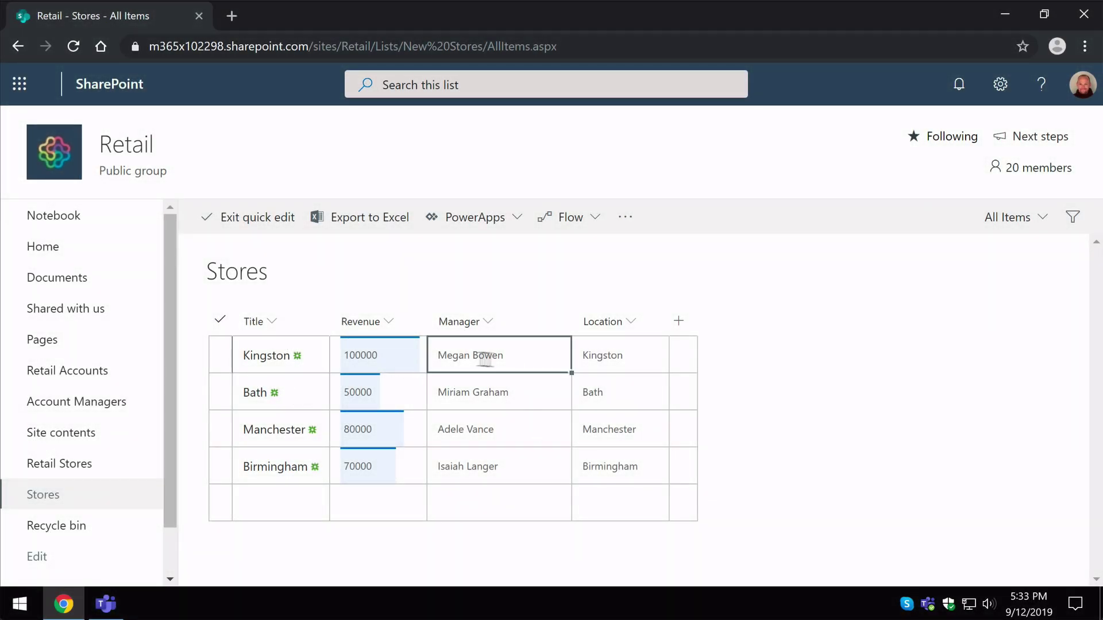
left_click(403, 362)
left_click(315, 351)
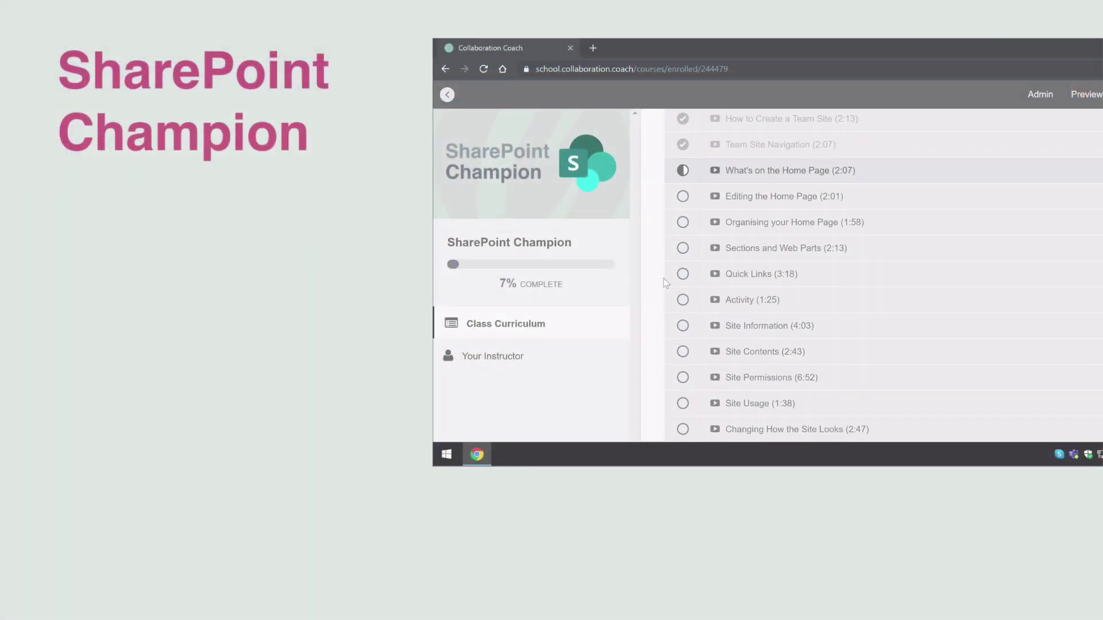
In the course curriculum, go from Create a Document Library to the Change the View lecture and play its video.
scroll(664, 282, "down", 5)
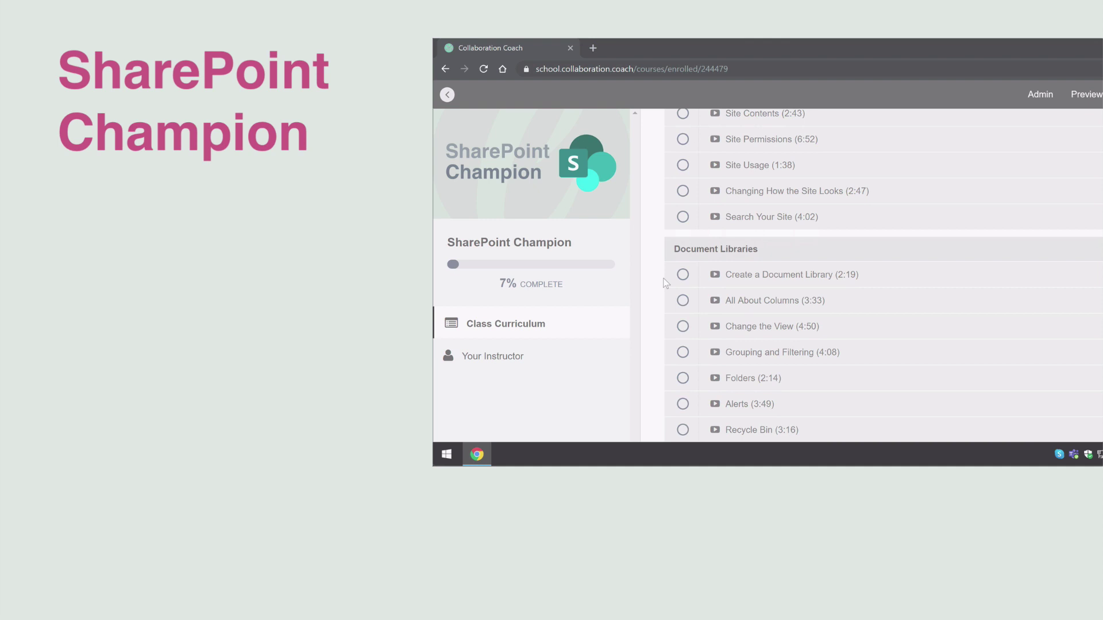
left_click(827, 282)
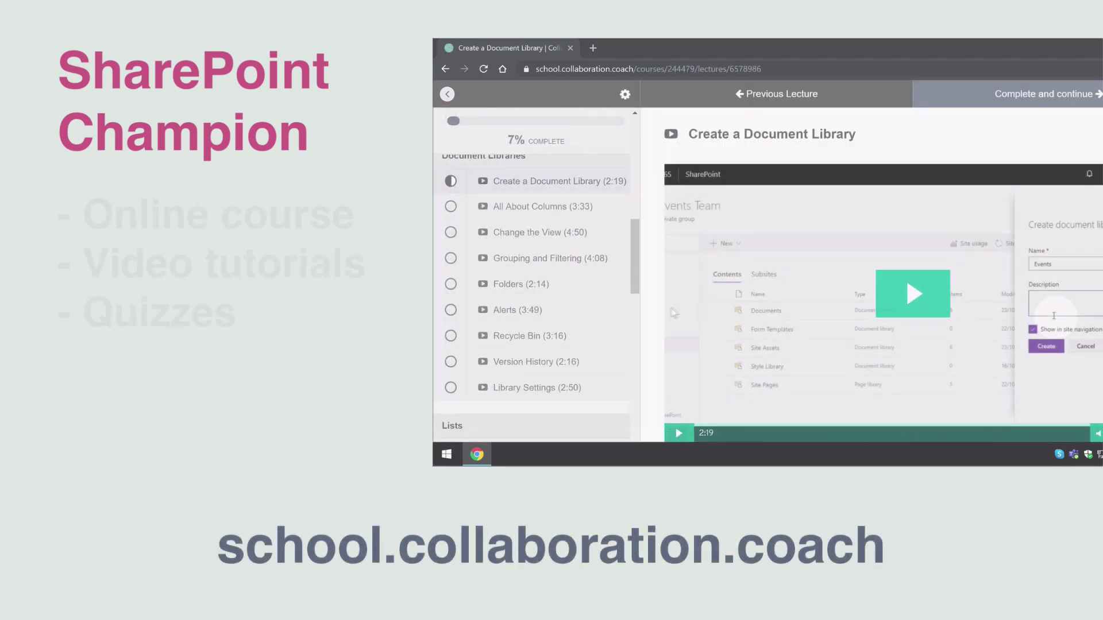
left_click(568, 236)
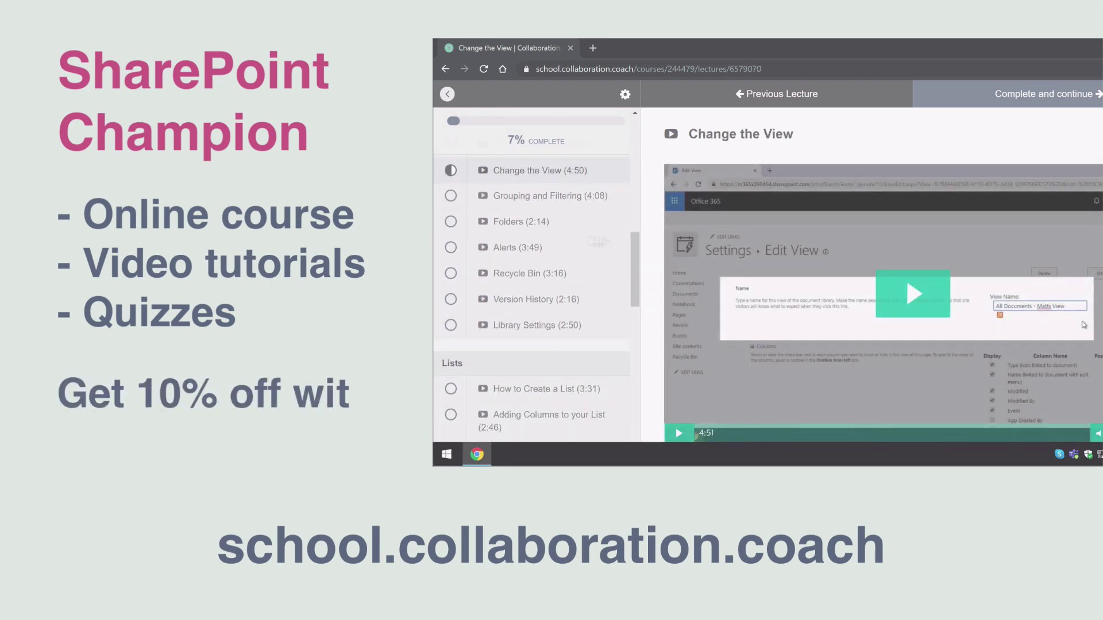
left_click(906, 281)
left_click(909, 296)
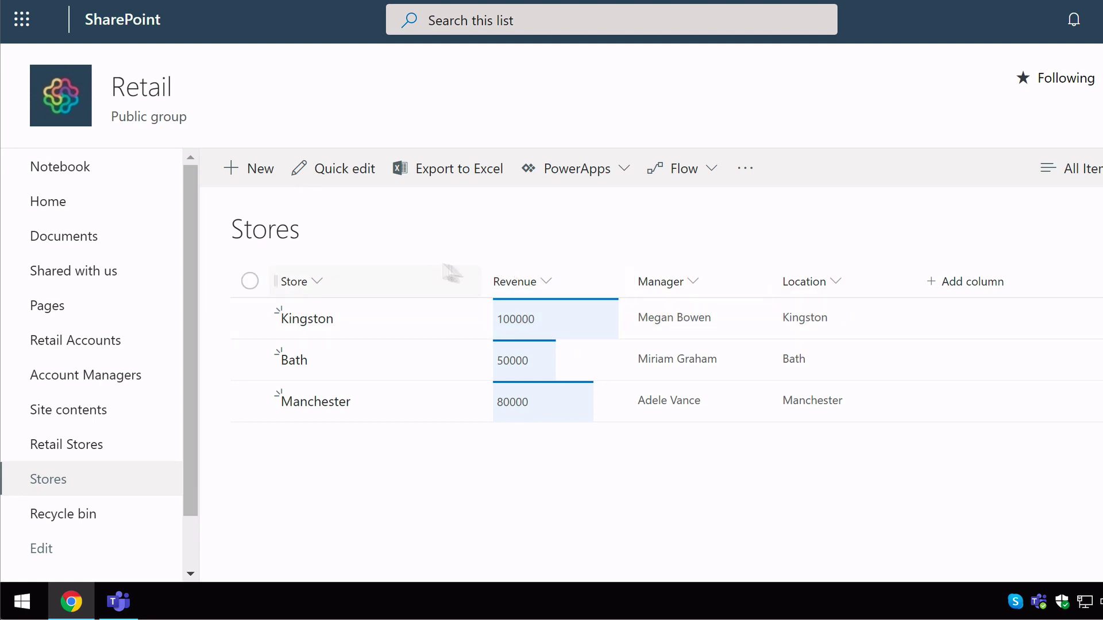
left_click(316, 281)
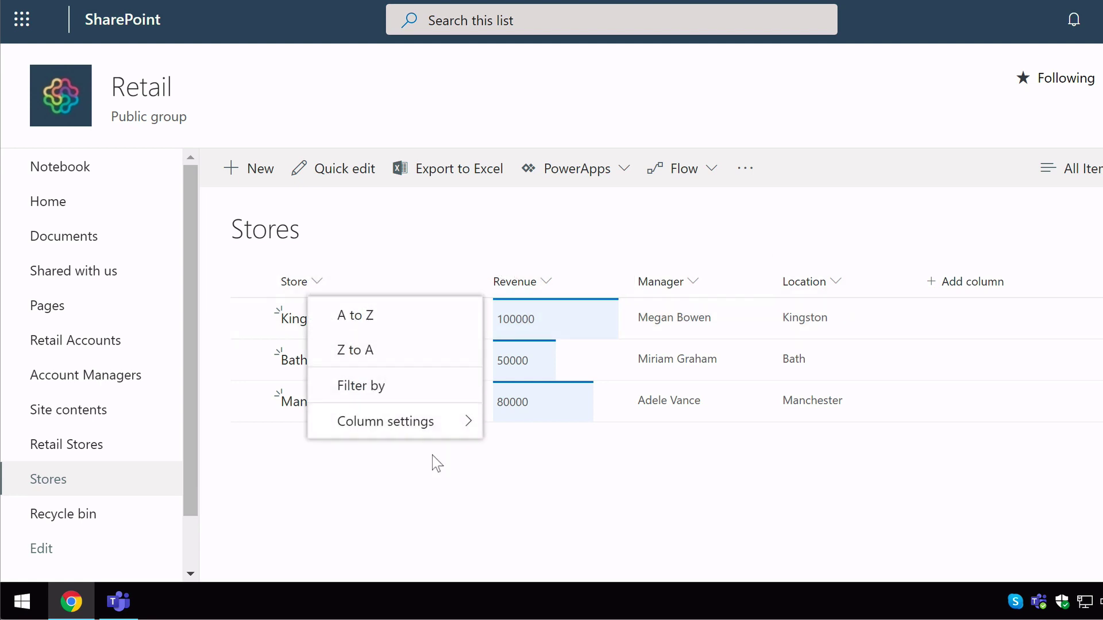
left_click(500, 248)
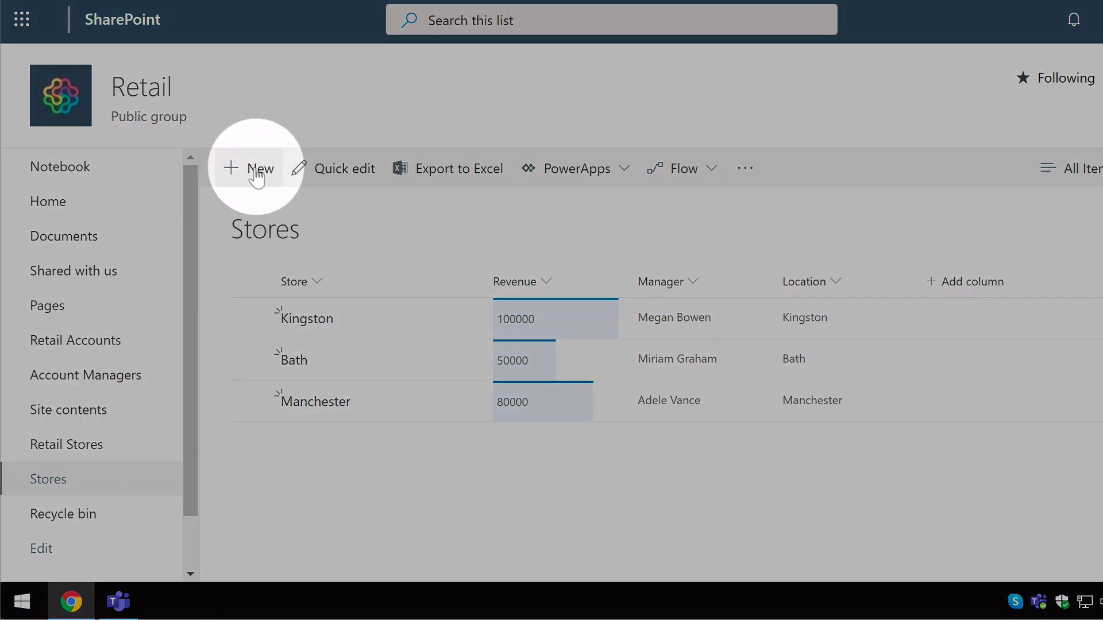
Add a new item titled Birmingham with revenue 70000, a suggested person as manager, and location Birmingham, then save.
left_click(261, 169)
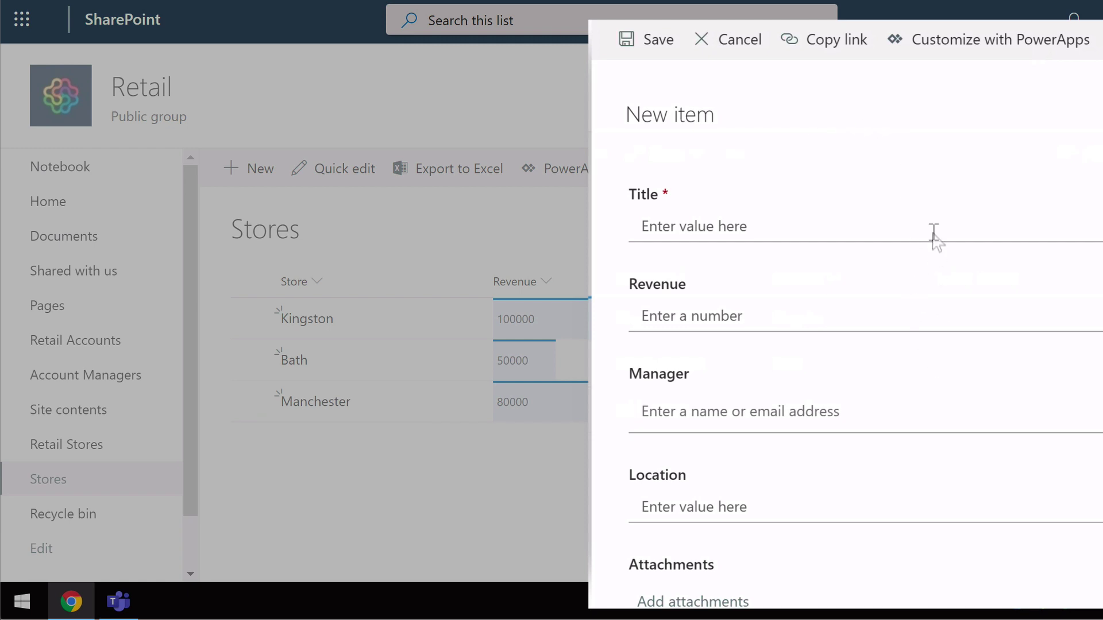
left_click(729, 227)
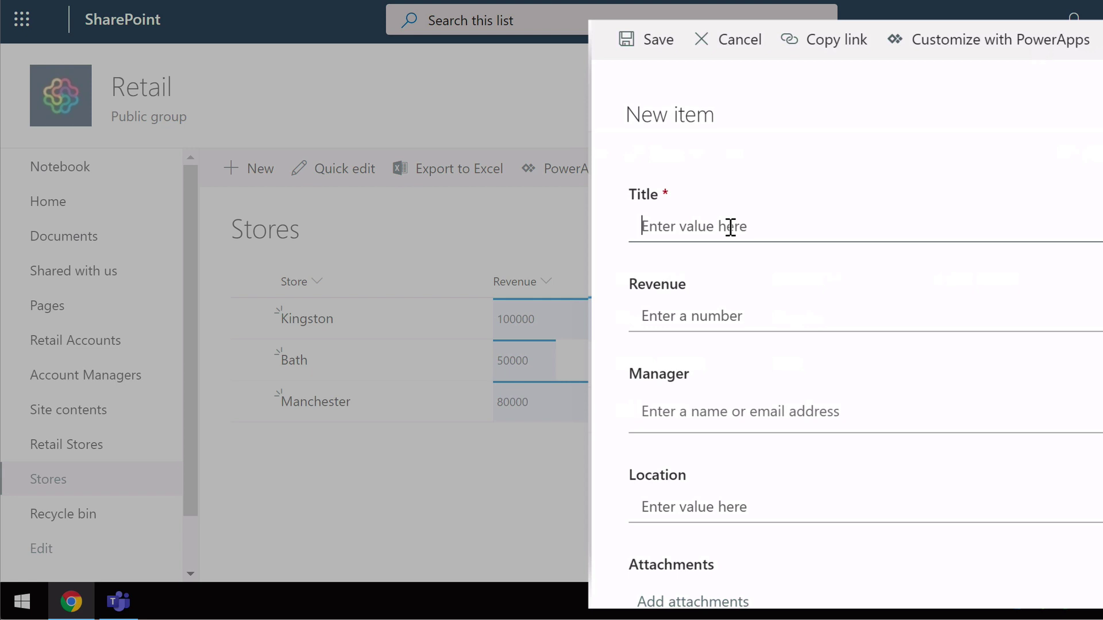
type("Birmingham")
key("Tab")
type("70")
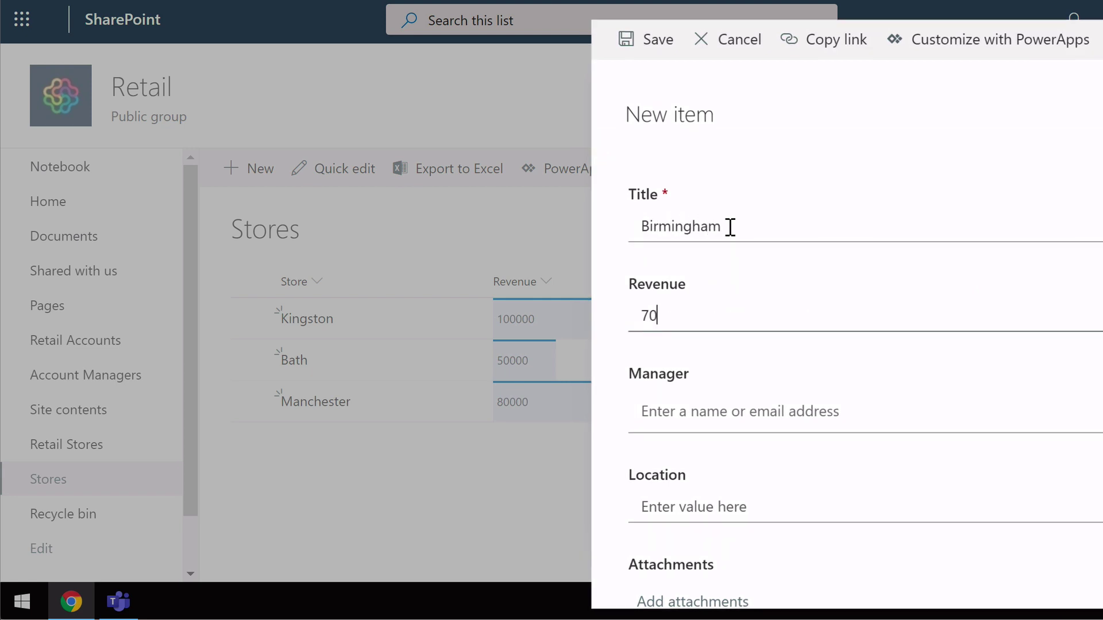
type("000")
key("Tab")
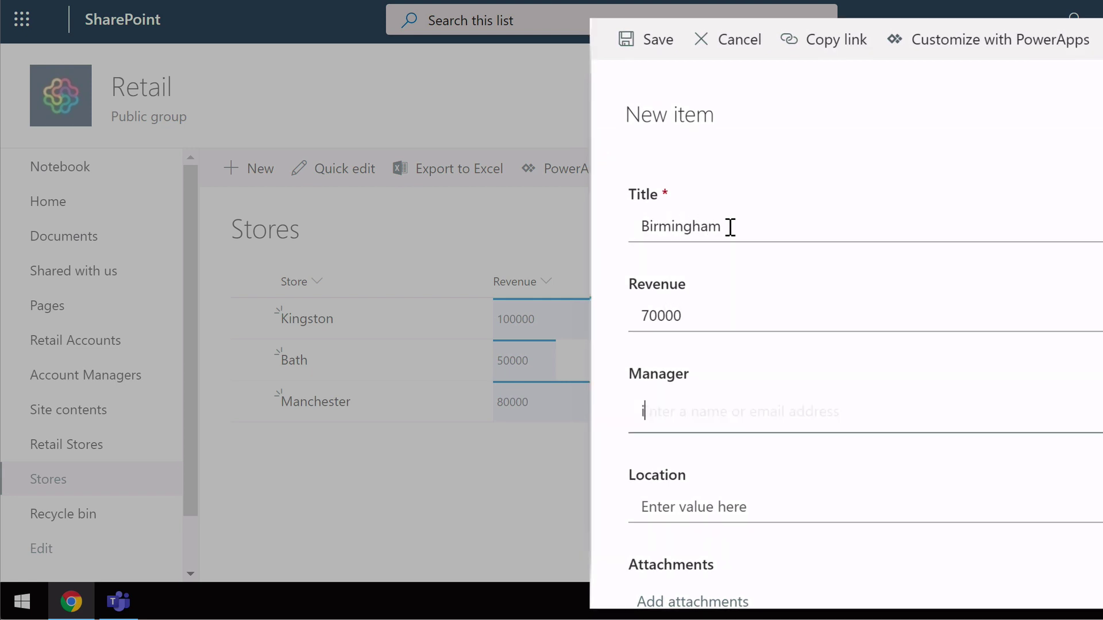
type("isa")
key("Return")
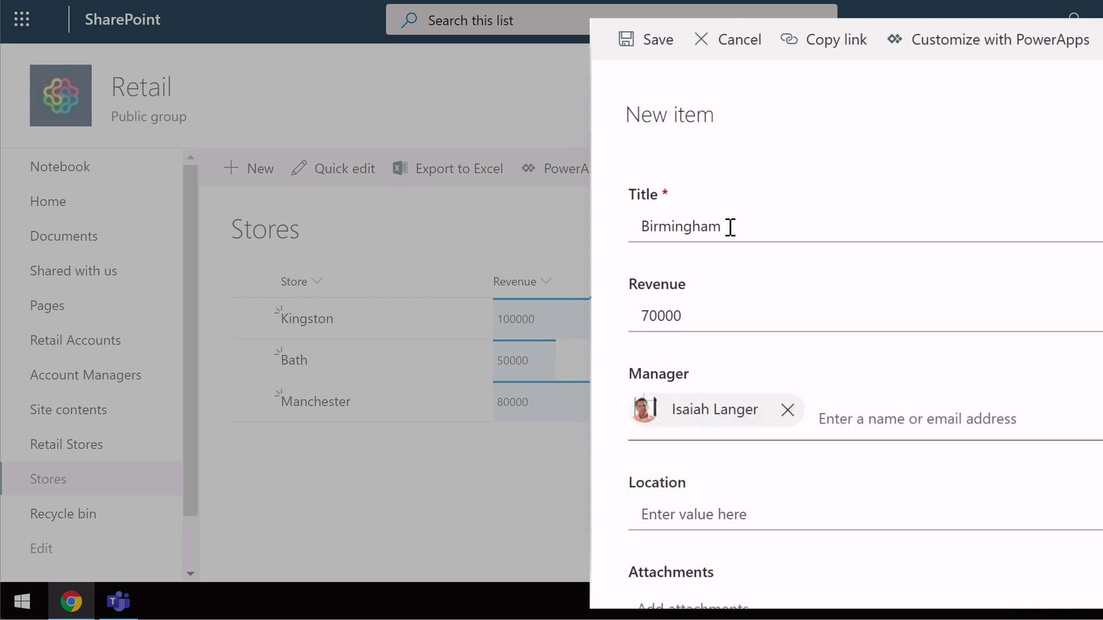
left_click(720, 513)
type("Bir")
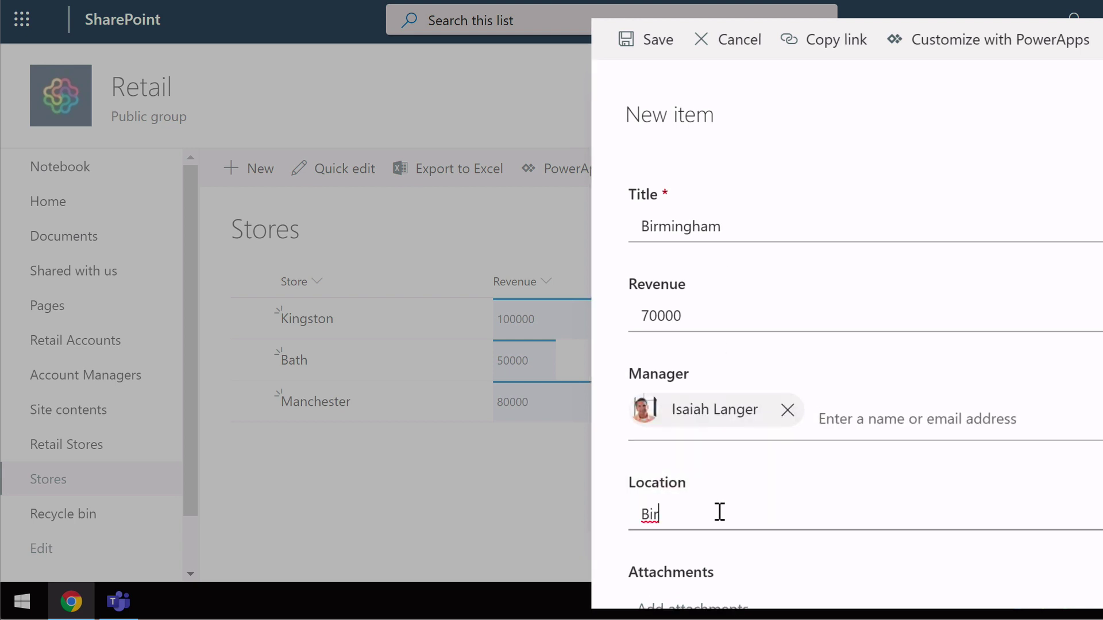
type("mingham")
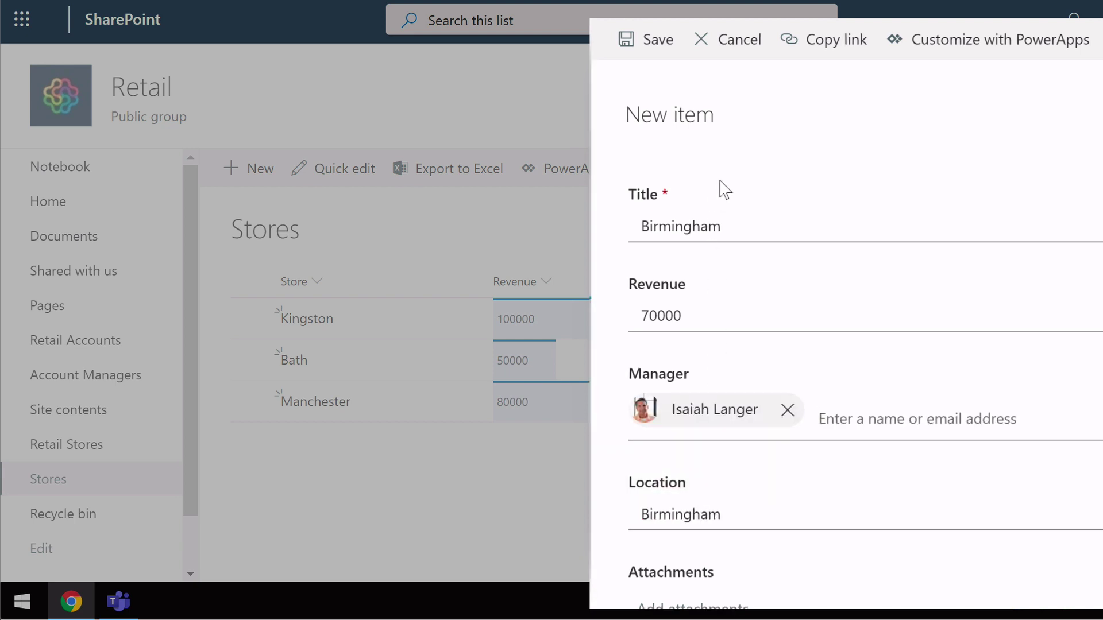
left_click(648, 40)
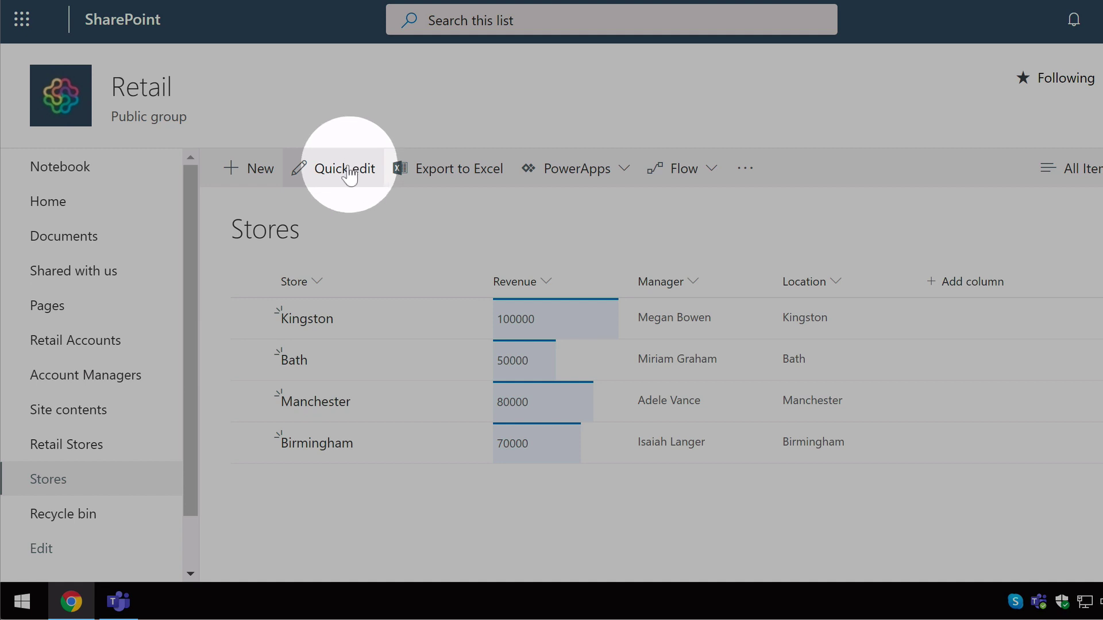
Switch the Stores list to Quick edit and select cells in the Kingston and Bath rows.
left_click(350, 172)
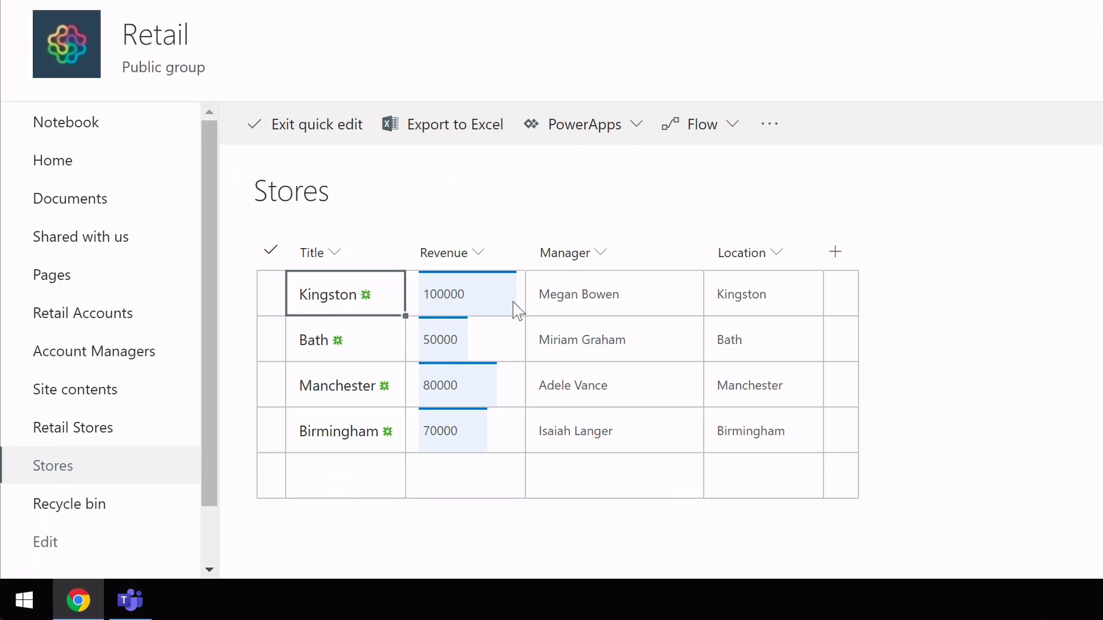
left_click(631, 304)
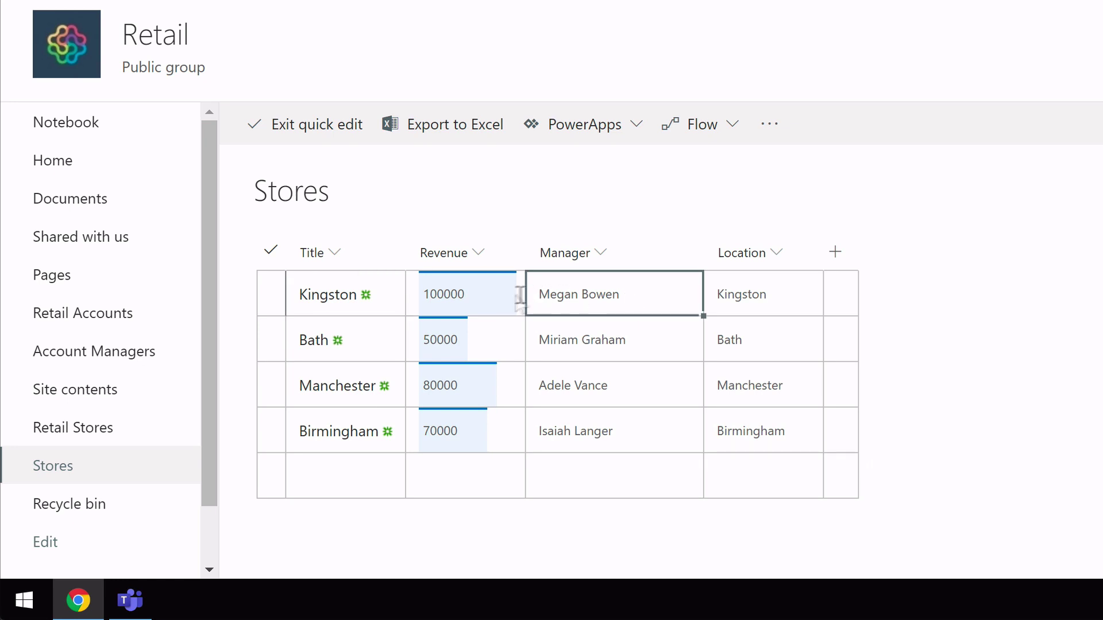
left_click(494, 296)
left_click(386, 289)
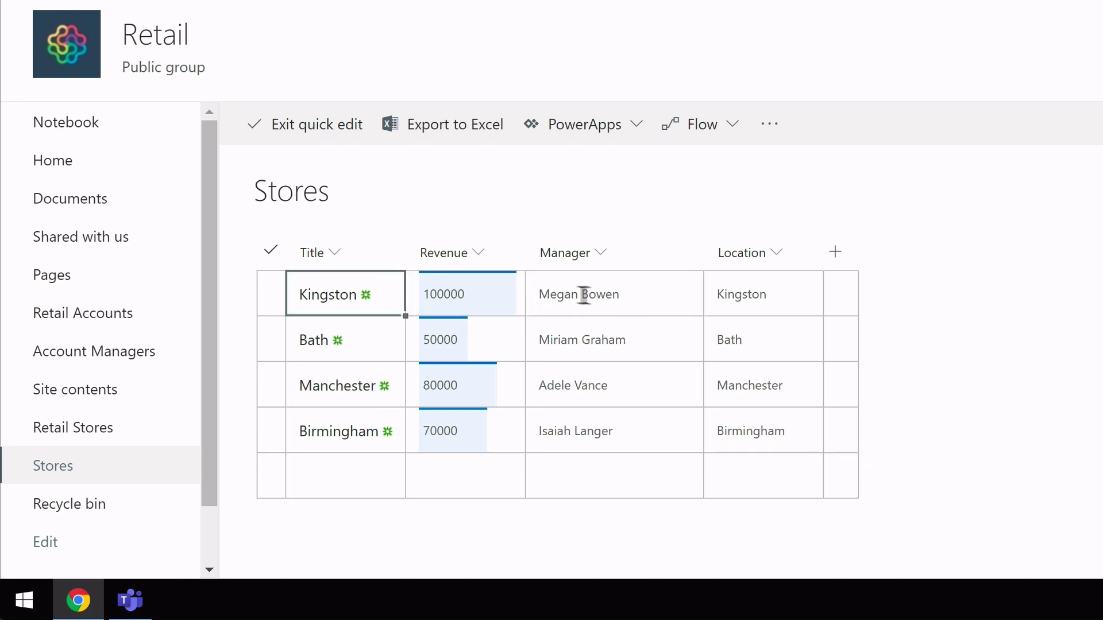
left_click(783, 301)
left_click(772, 349)
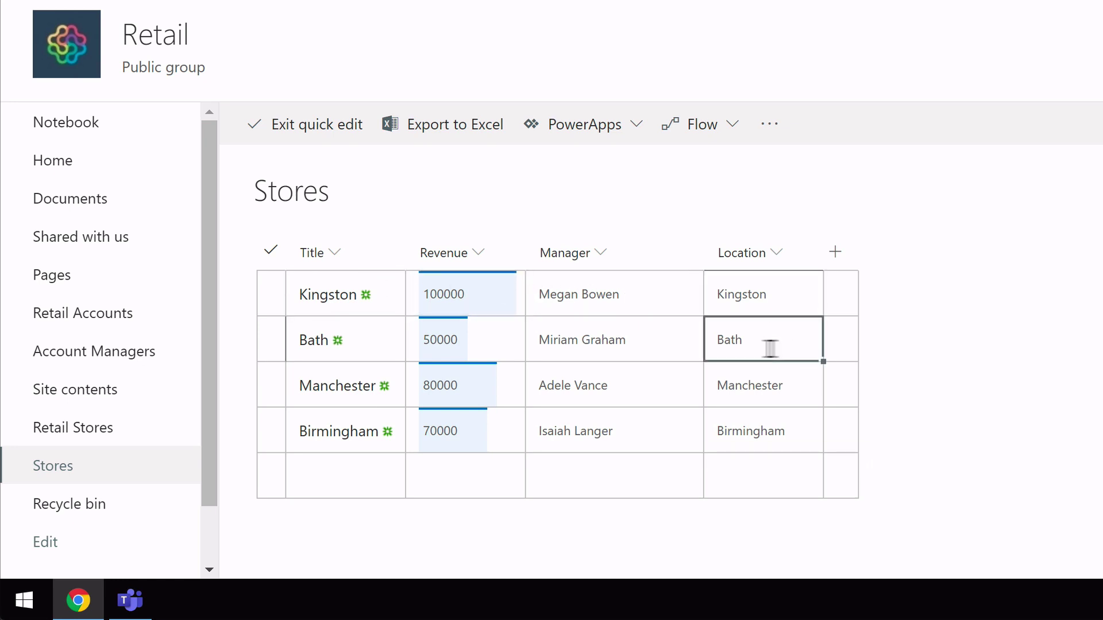
left_click(643, 297)
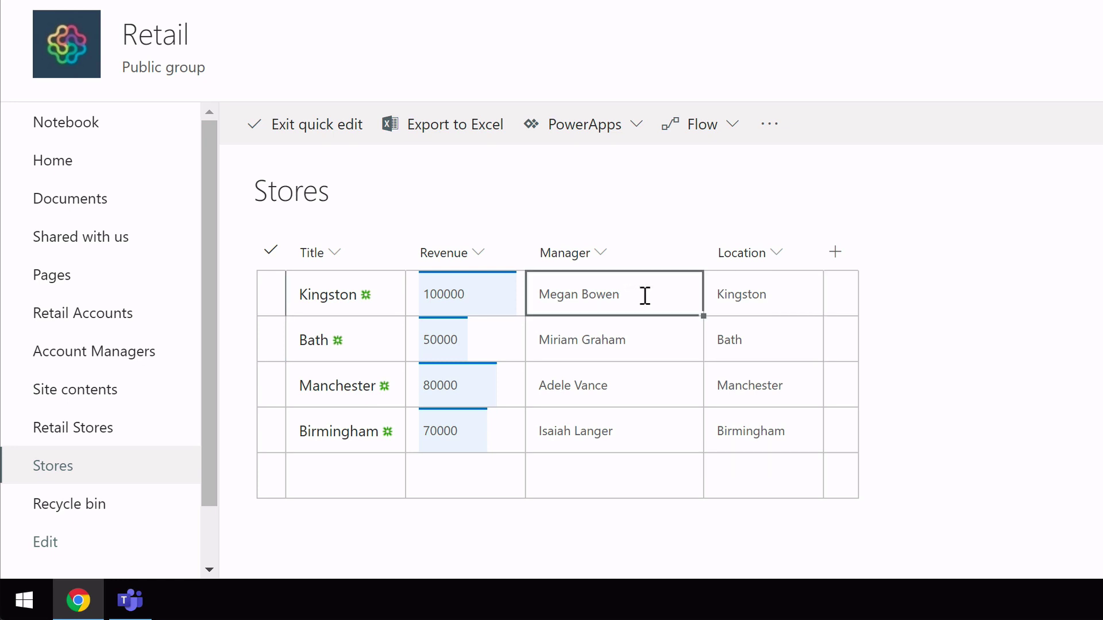
Replace Kingston's current manager with a newly chosen person from the suggestions.
left_click(644, 295)
type("Alex")
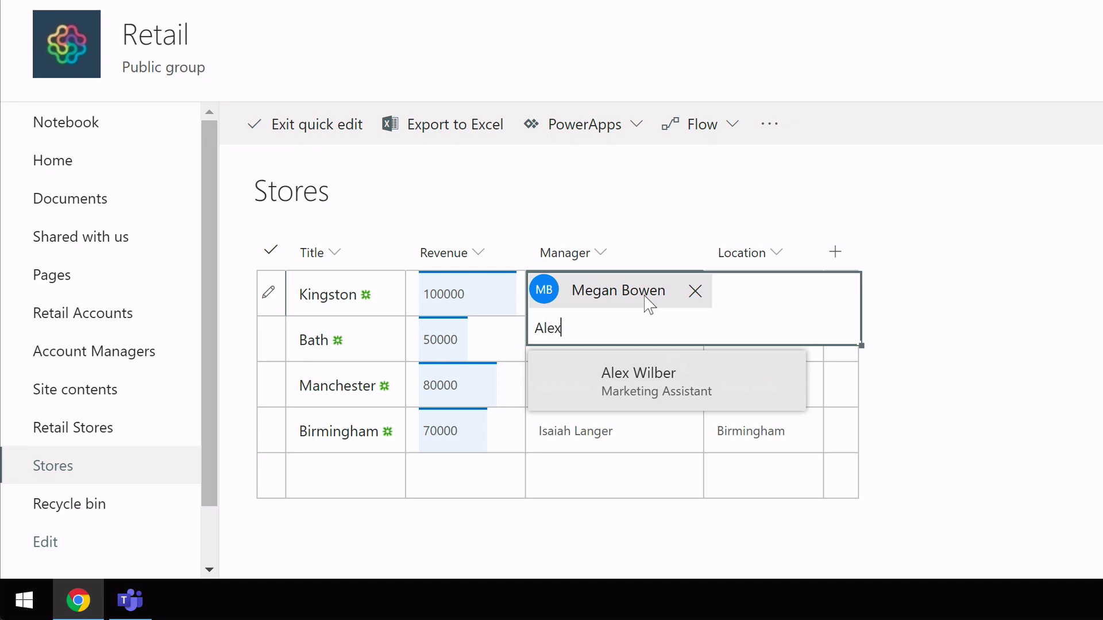
left_click(695, 293)
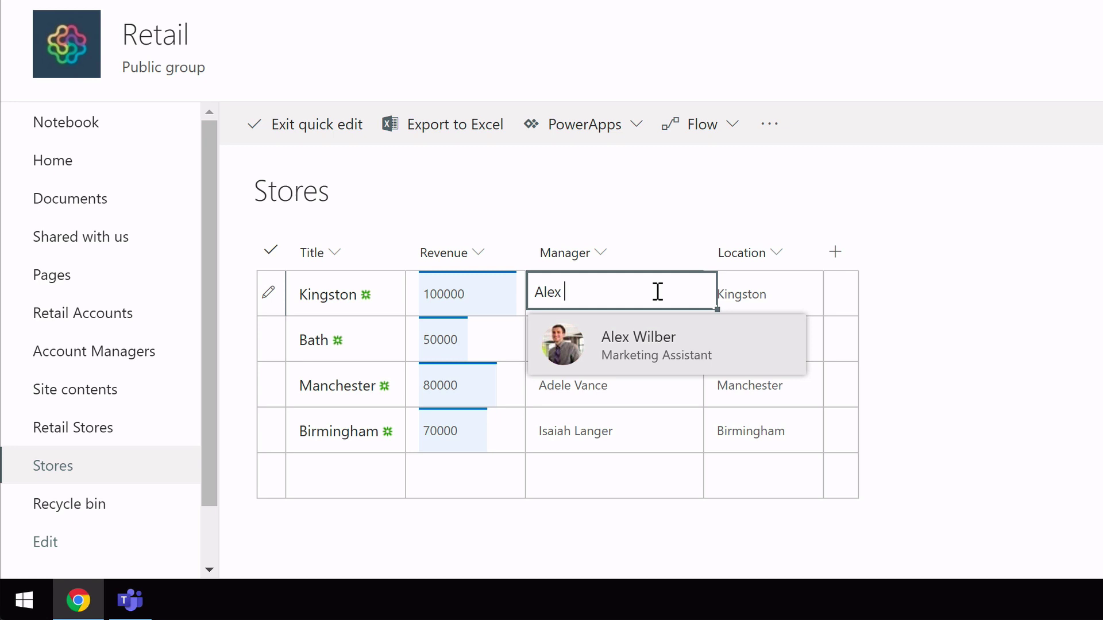
left_click(642, 355)
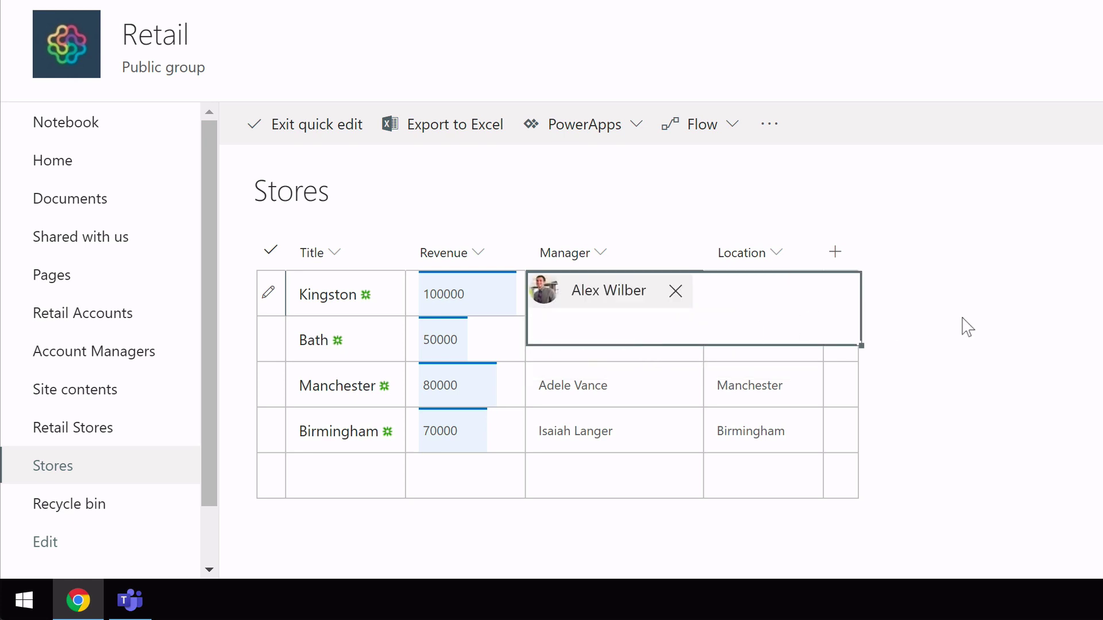
Fill Kingston's manager down into the Bath, Manchester and Birmingham rows.
left_click(664, 388)
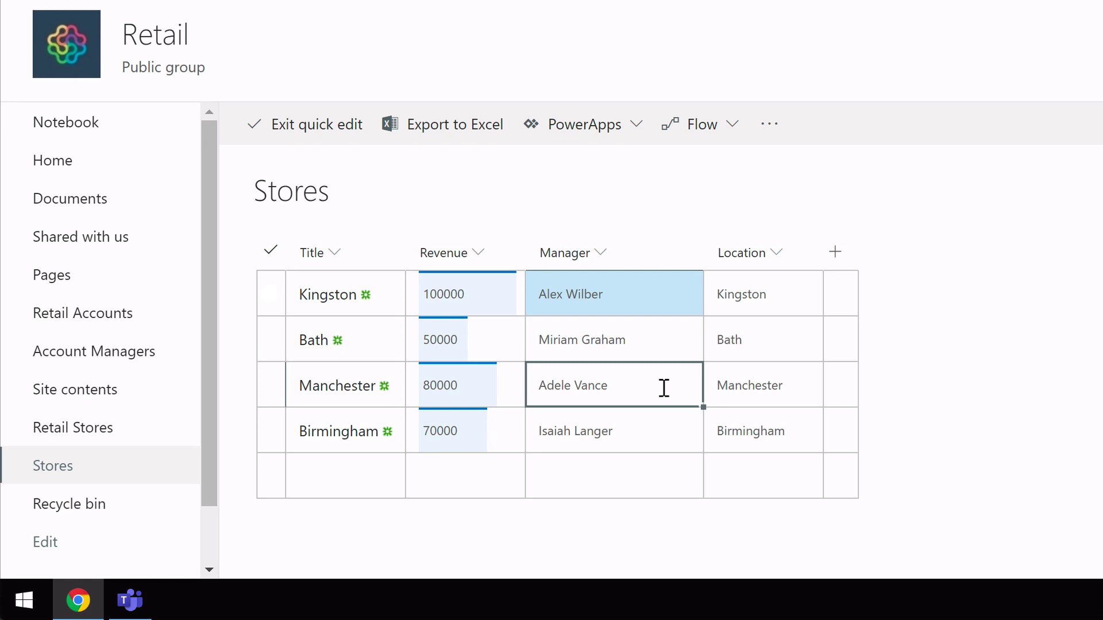
left_click(651, 301)
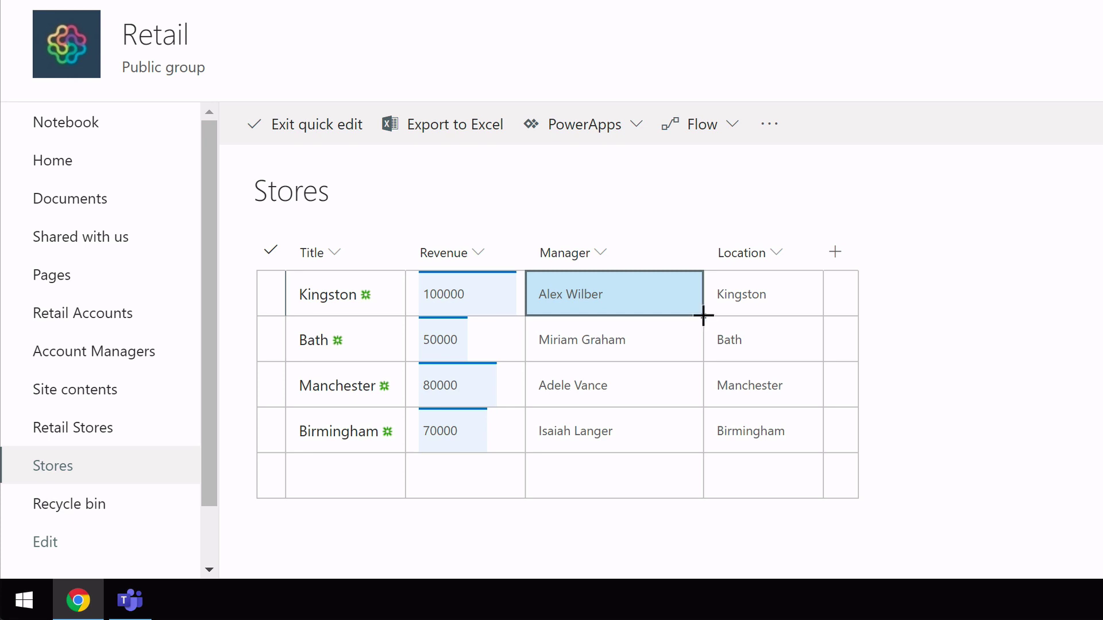
left_click_drag(703, 315, 701, 356)
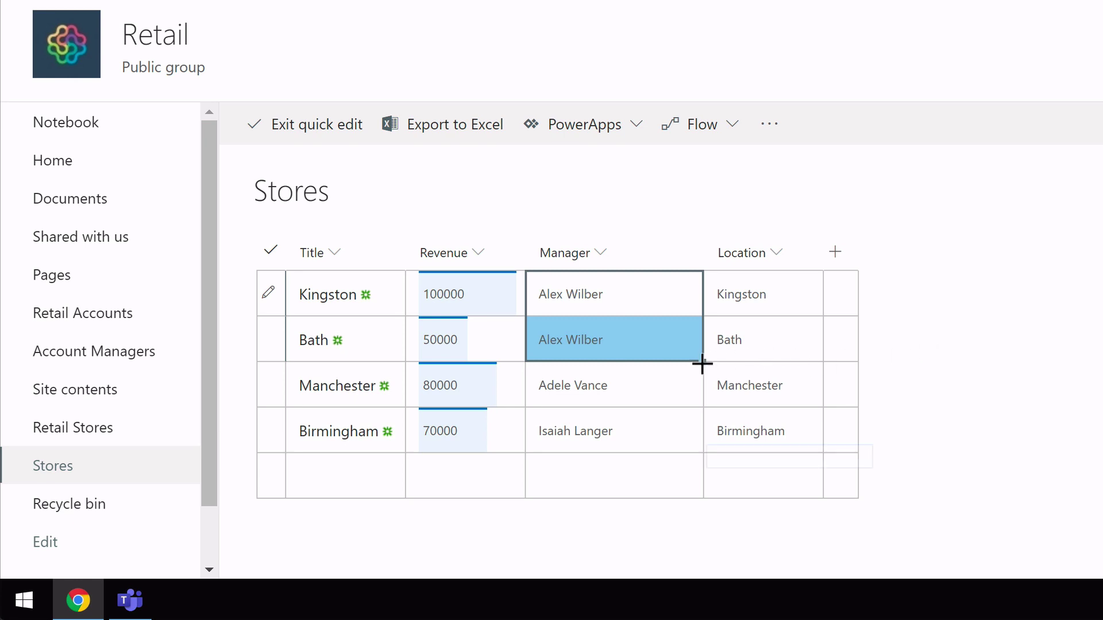
left_click_drag(702, 362, 697, 443)
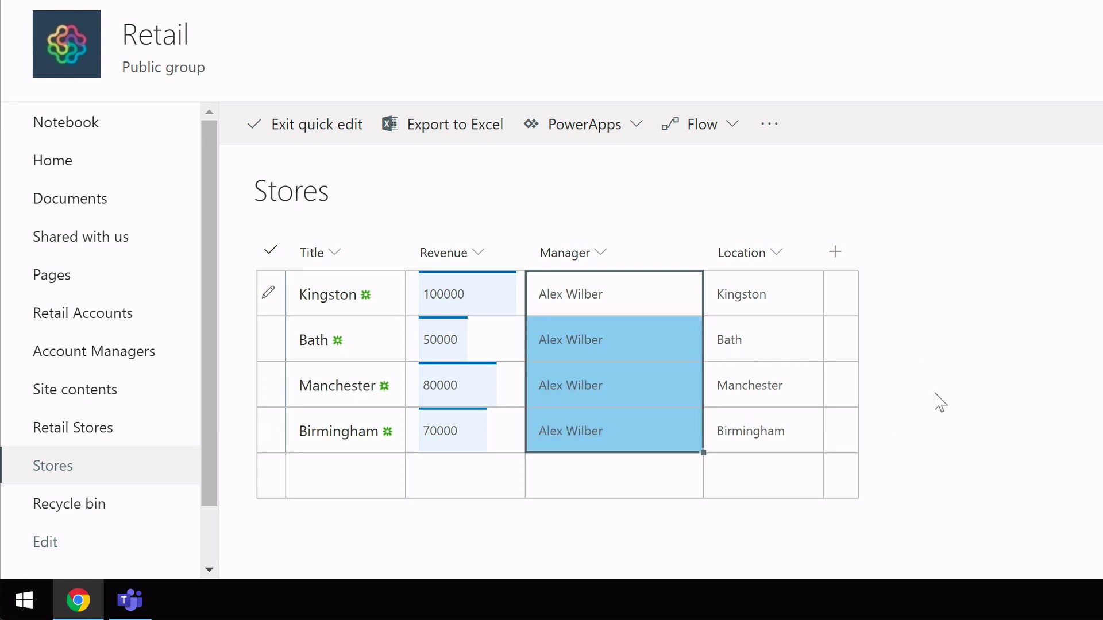
double_click(624, 296)
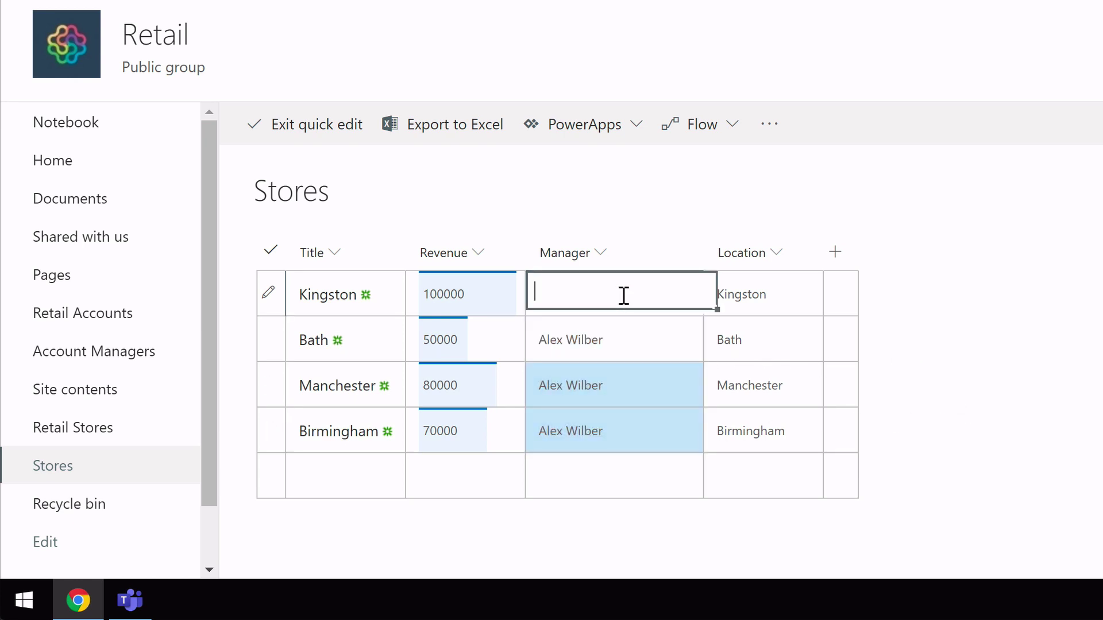
left_click(649, 343)
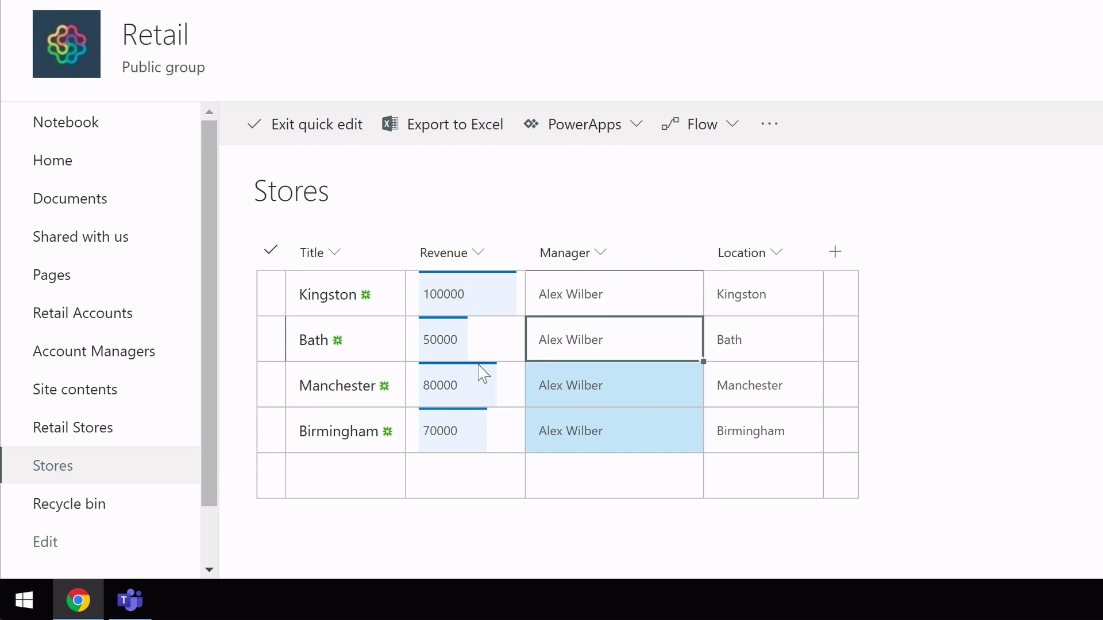
Enter 10000 as Kingston's revenue, replacing 100000.
left_click(492, 299)
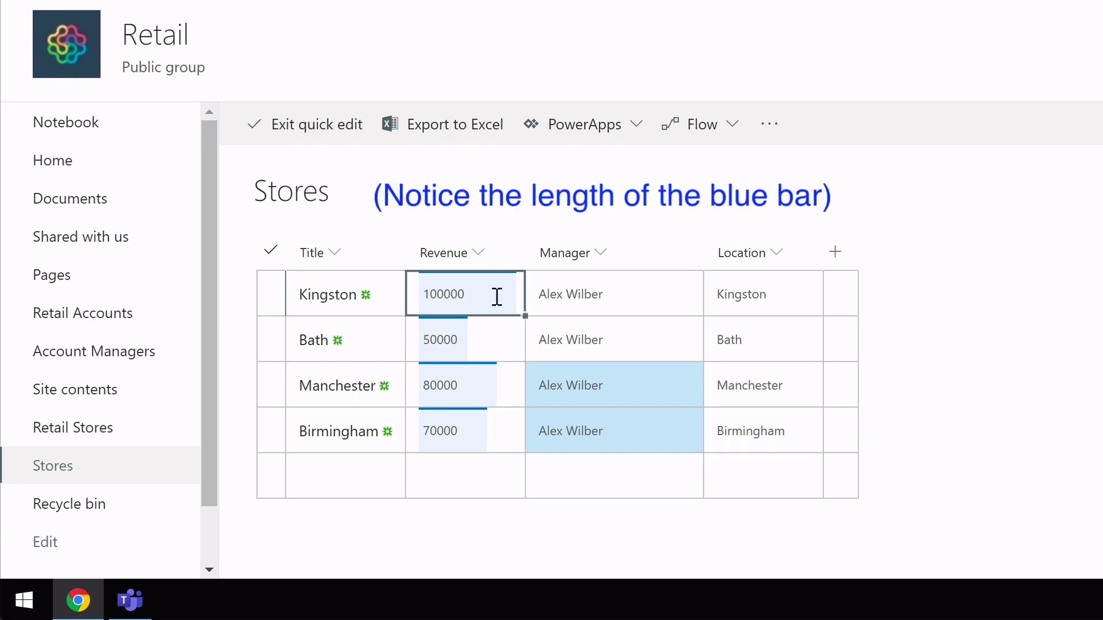
left_click(497, 297)
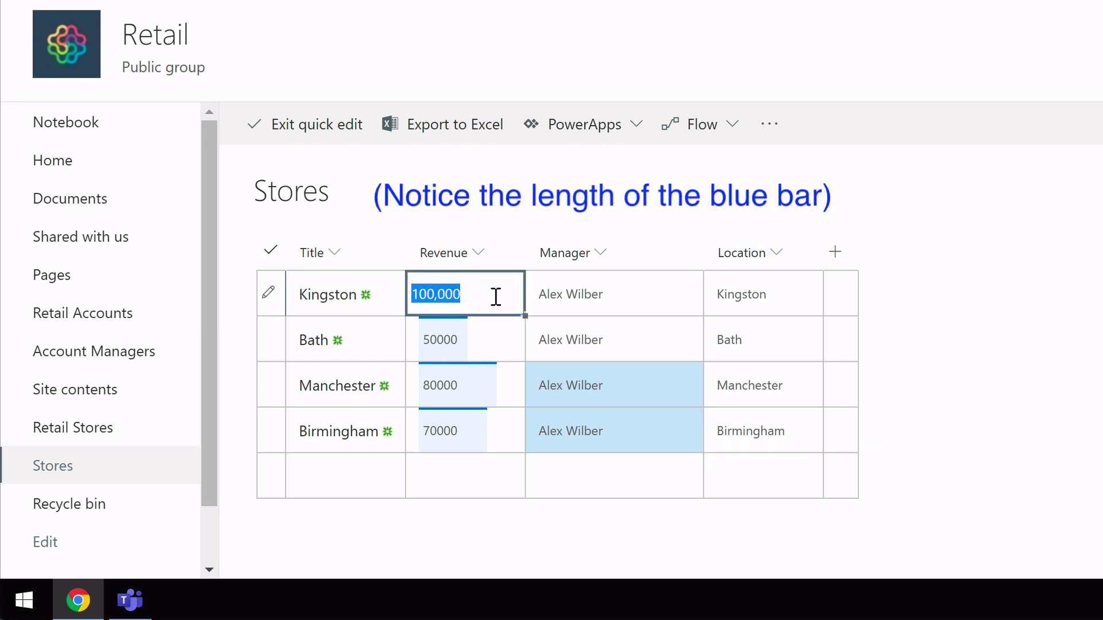
type("10")
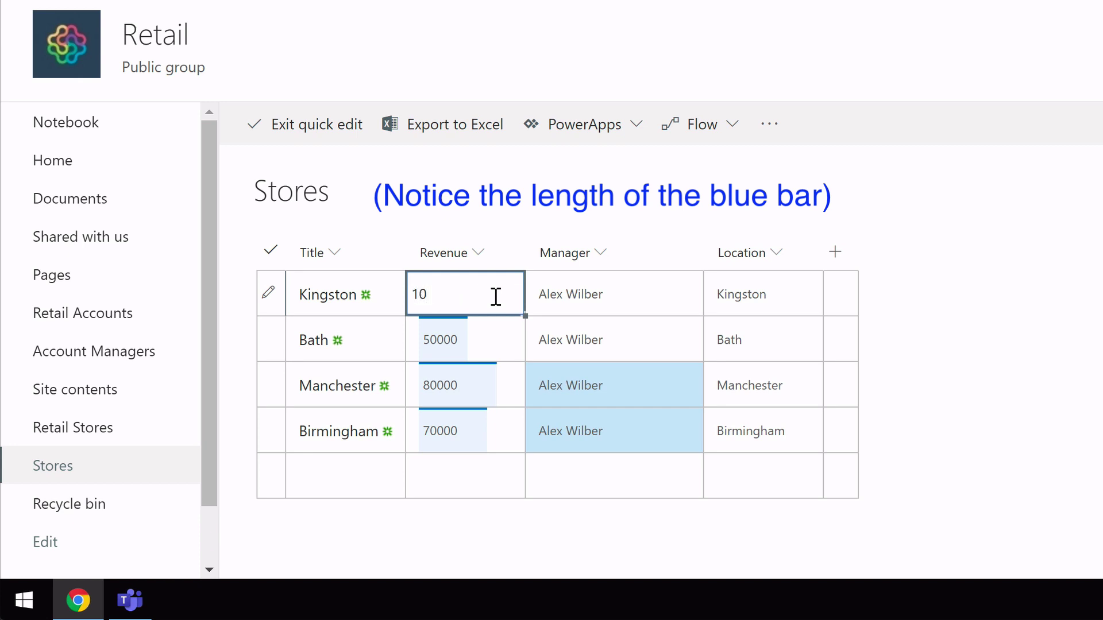
type("0000")
key("Return")
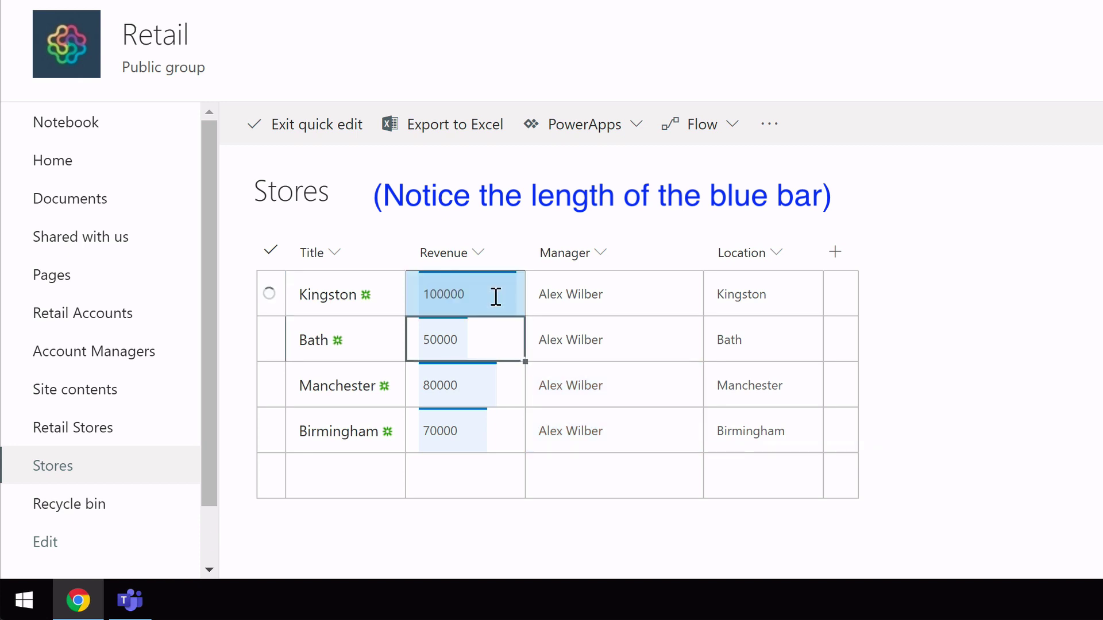
left_click(503, 382)
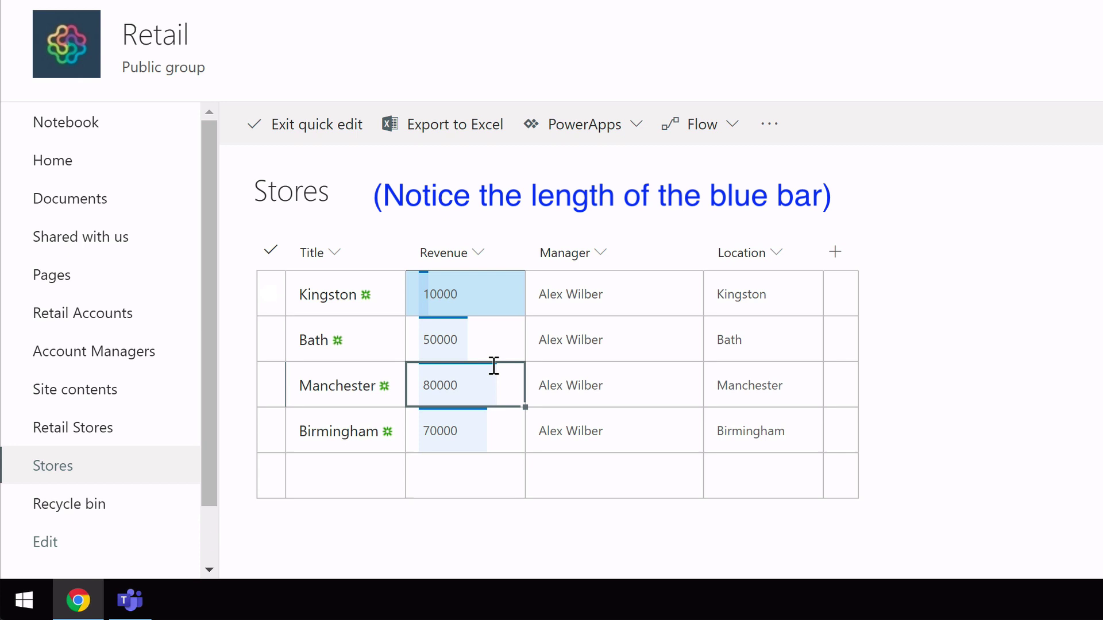
left_click(500, 343)
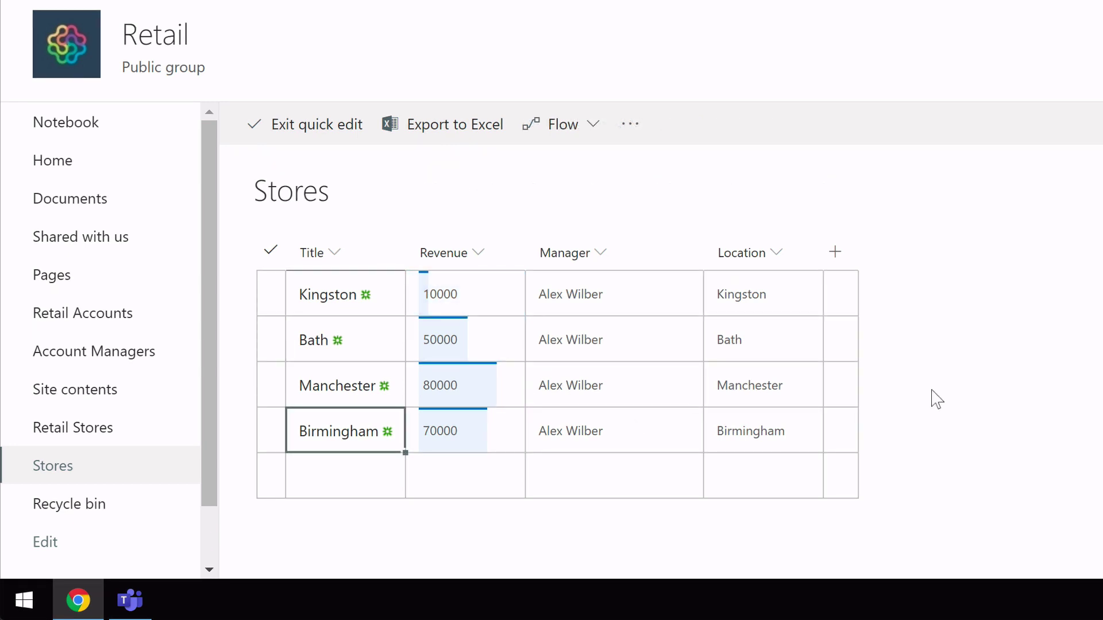
Copy the Birmingham row's cells and paste them into the empty row at the bottom.
left_click(793, 432)
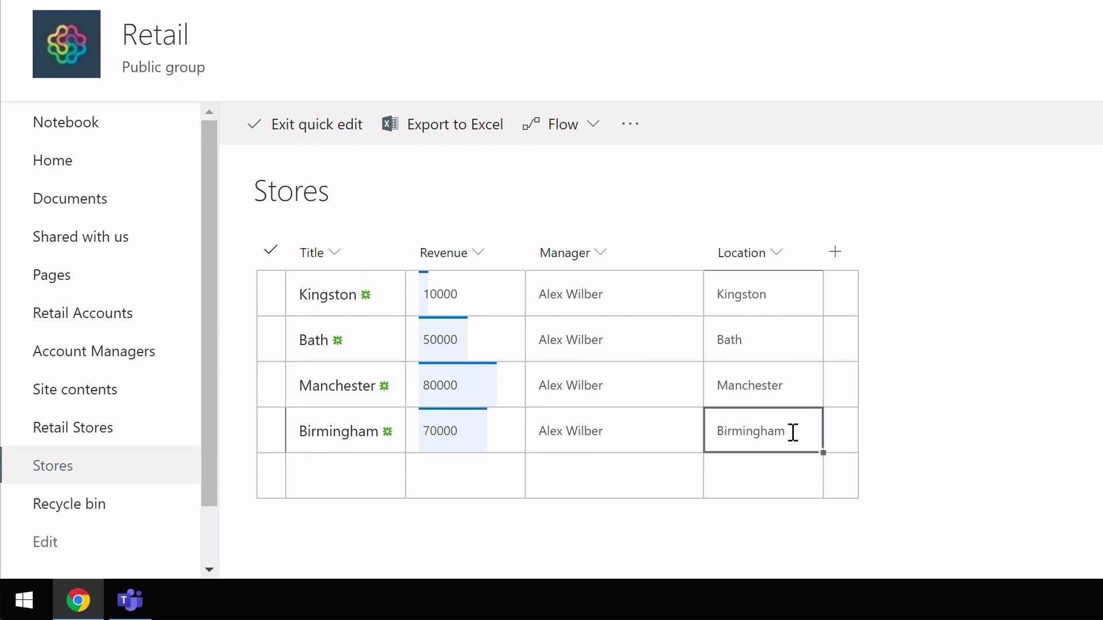
left_click_drag(802, 431, 333, 416)
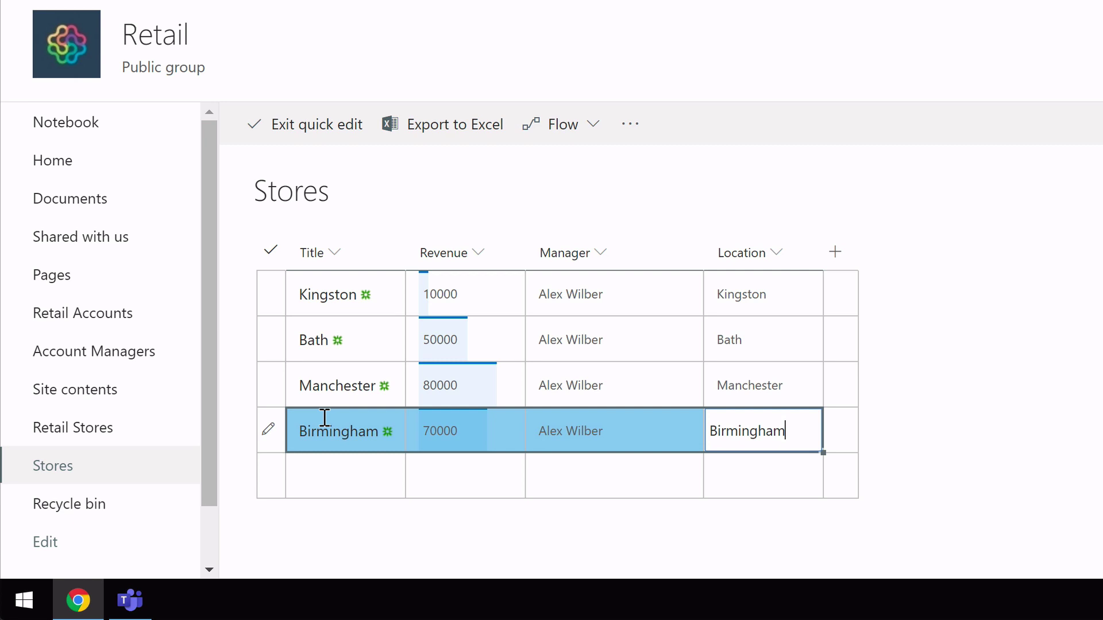
left_click(333, 479)
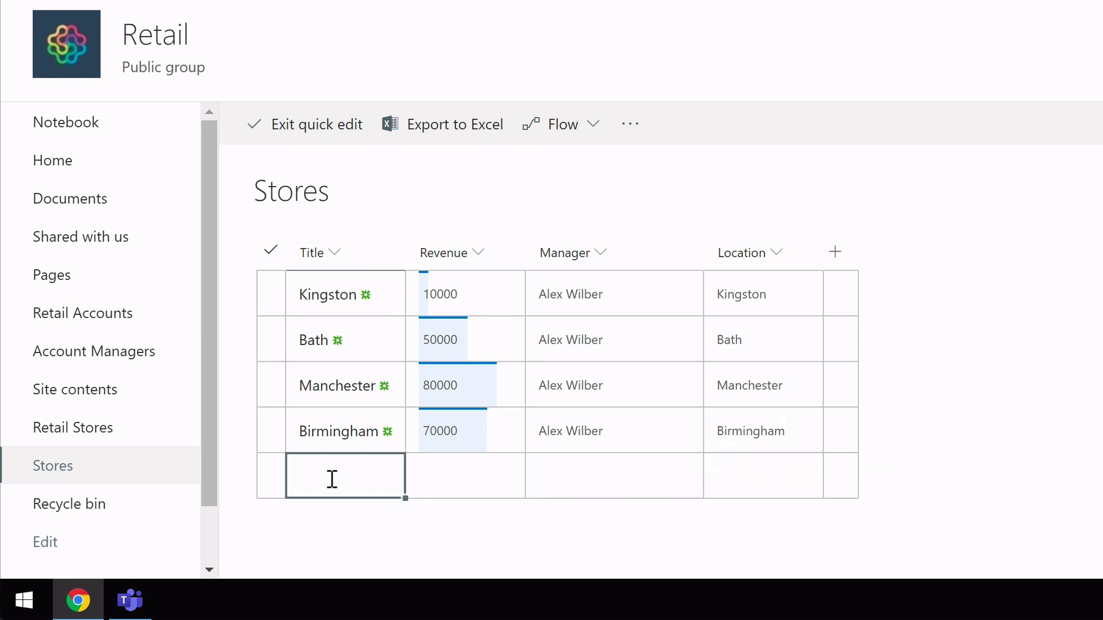
type("Birmingham\t\tAlex Wilber\tBirmingham")
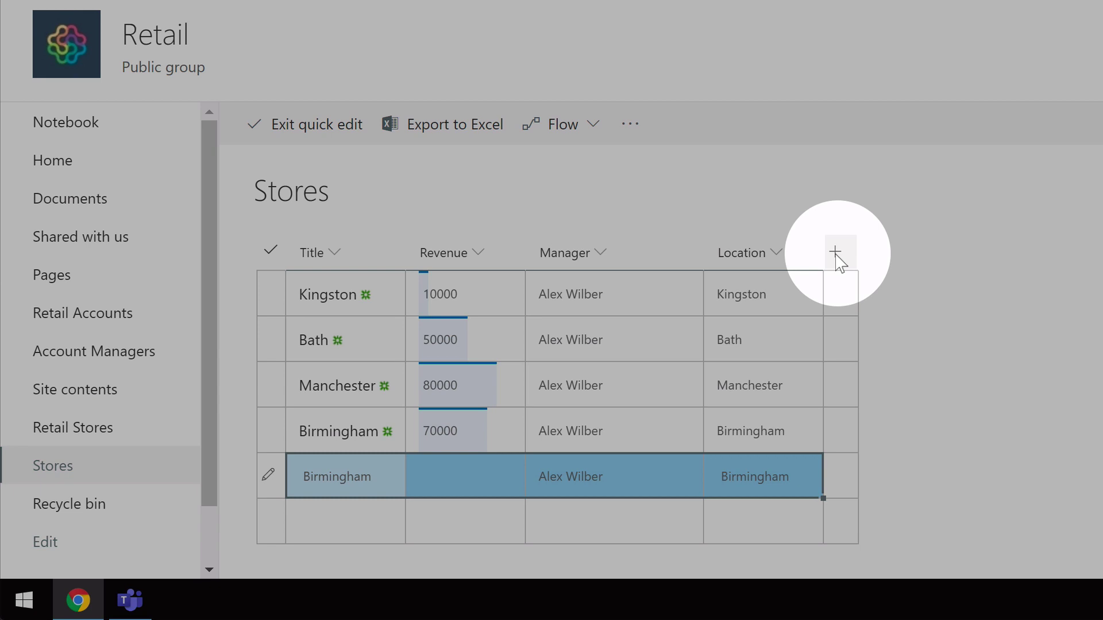
Create a Person or Group column named Area Manager.
left_click(835, 255)
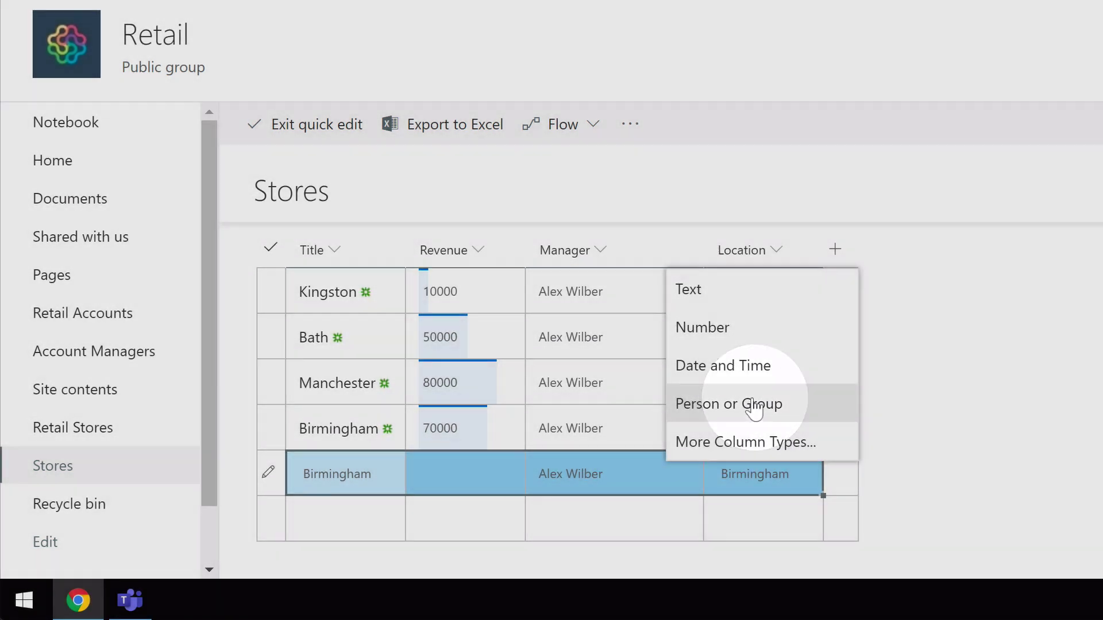
left_click(754, 409)
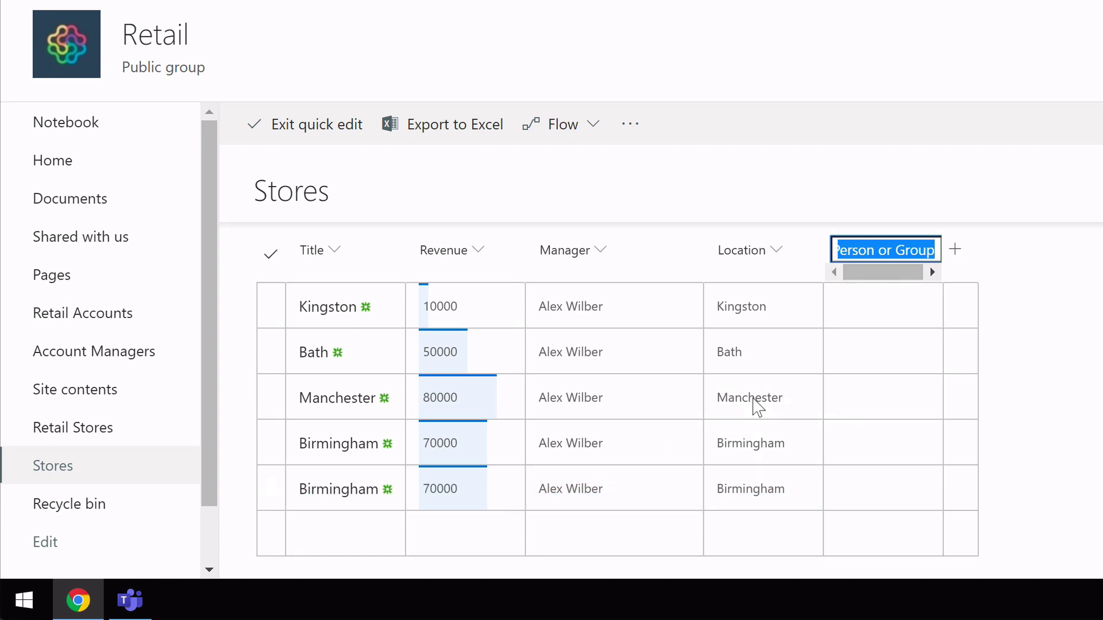
type("Area Manager")
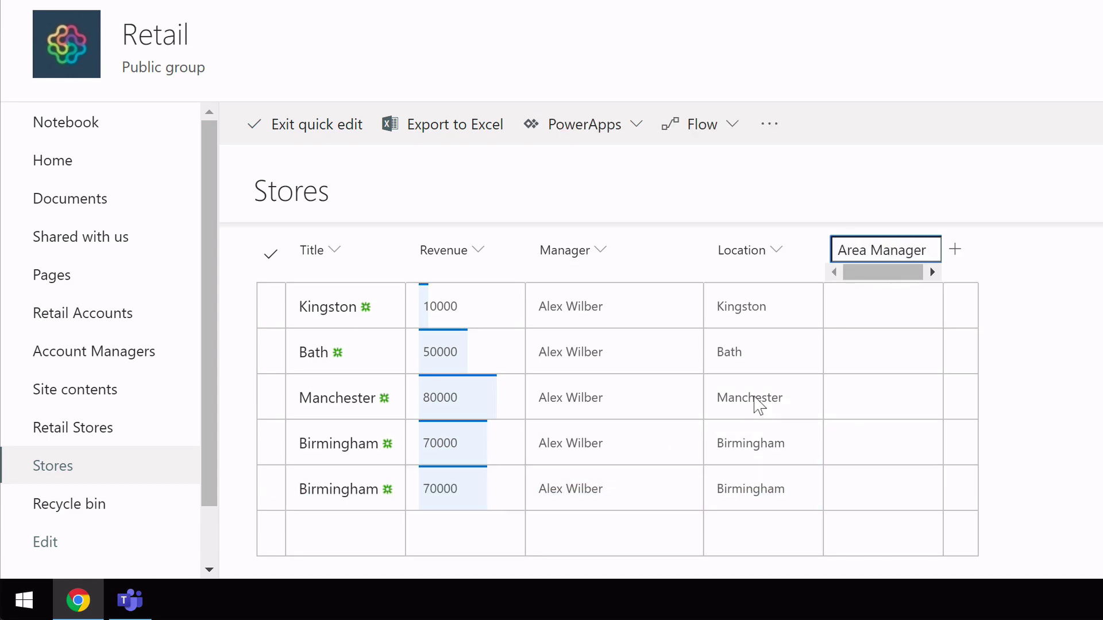
key("Return")
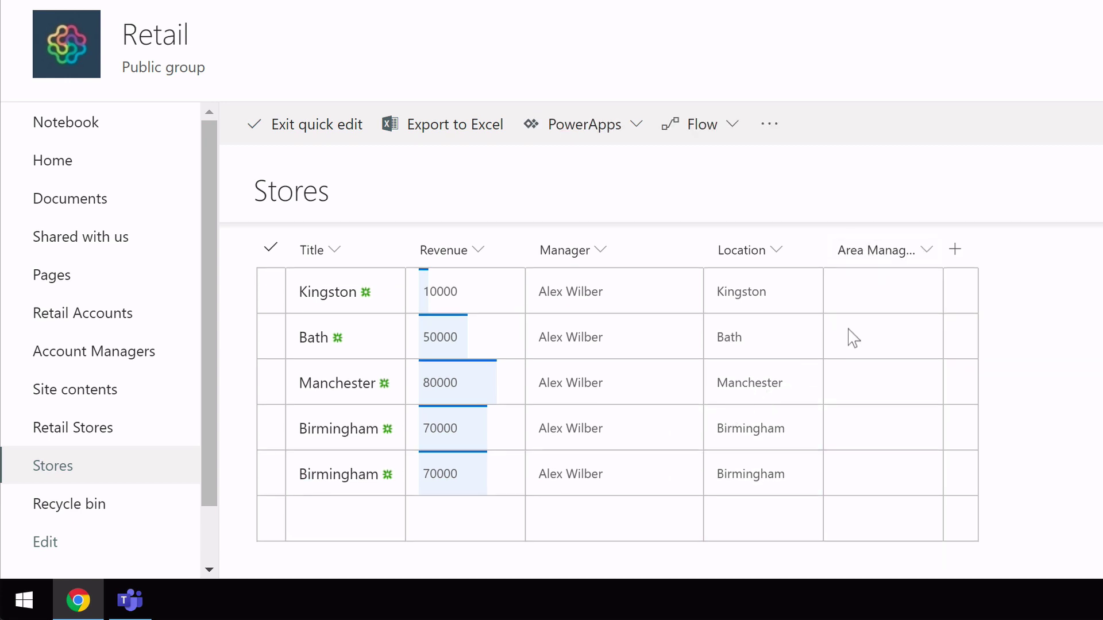
Set the suggested colleague as Kingston's Area Manager and fill it down to all five stores.
left_click(876, 297)
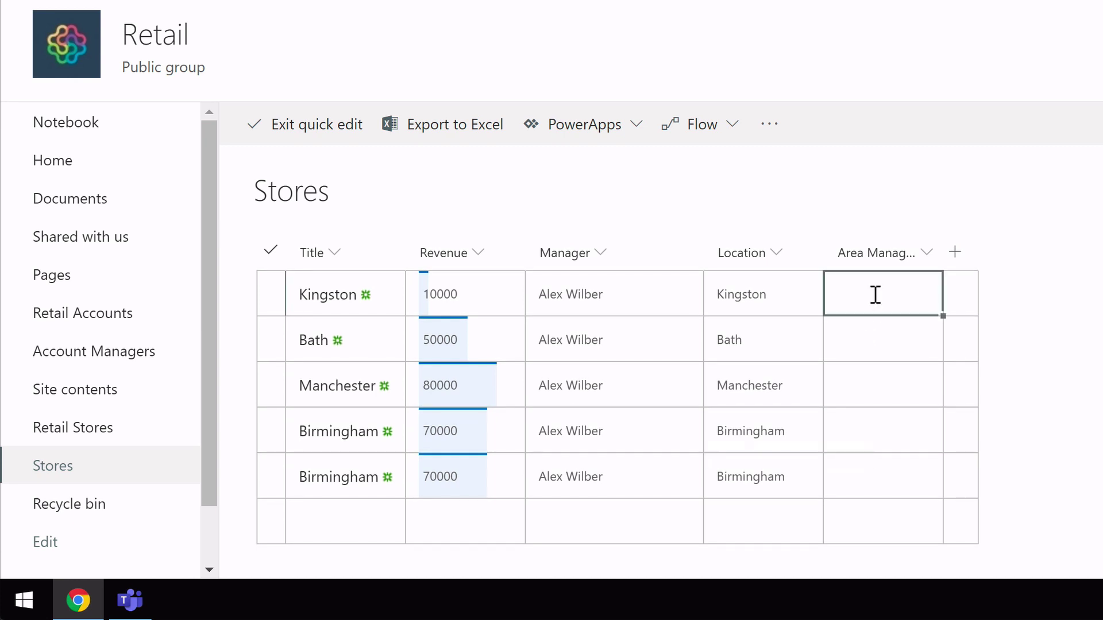
type("megan")
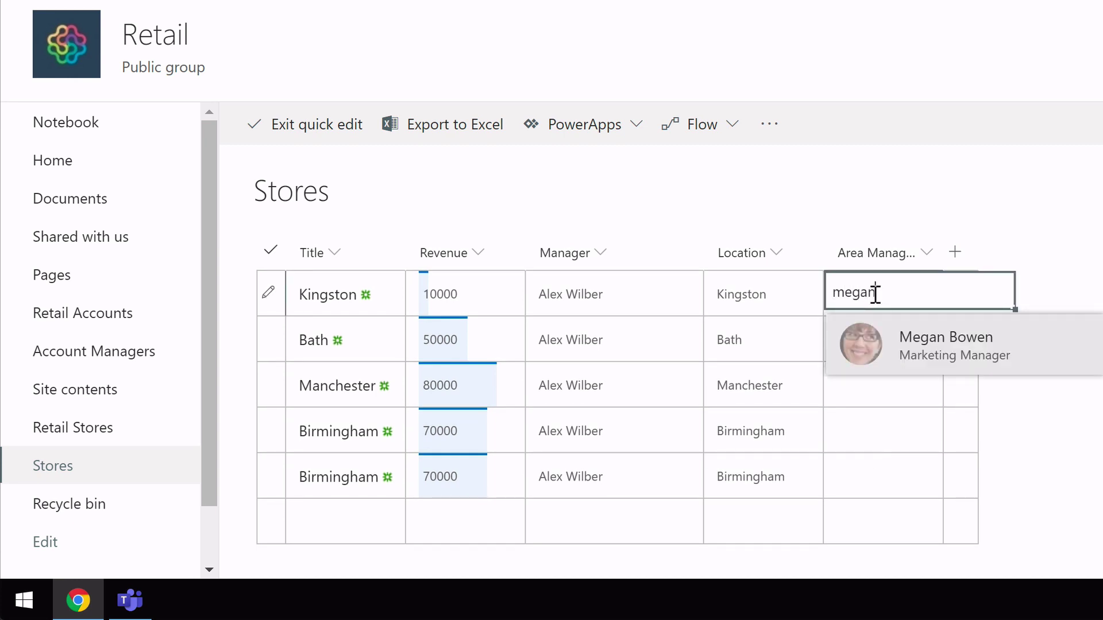
left_click(958, 356)
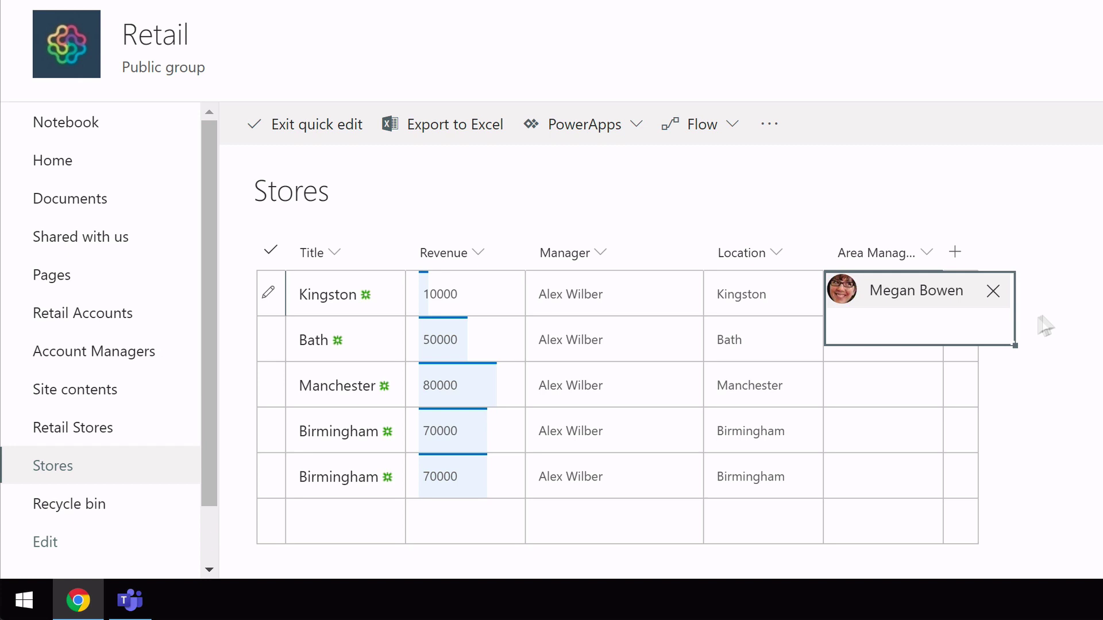
left_click(905, 395)
left_click(935, 306)
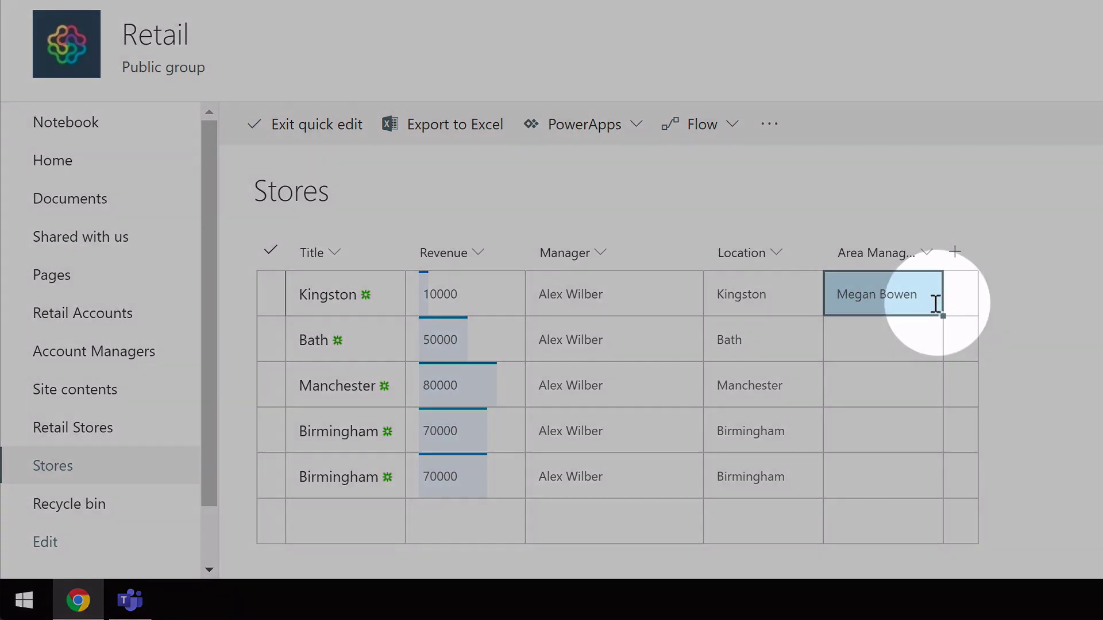
left_click_drag(942, 315, 922, 481)
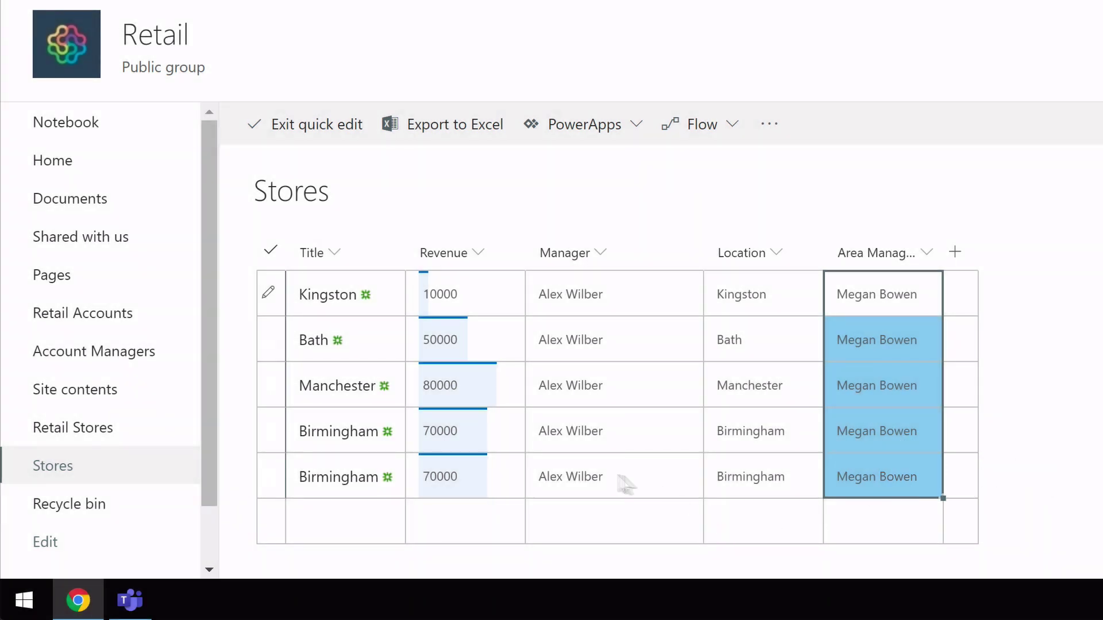
left_click(344, 477)
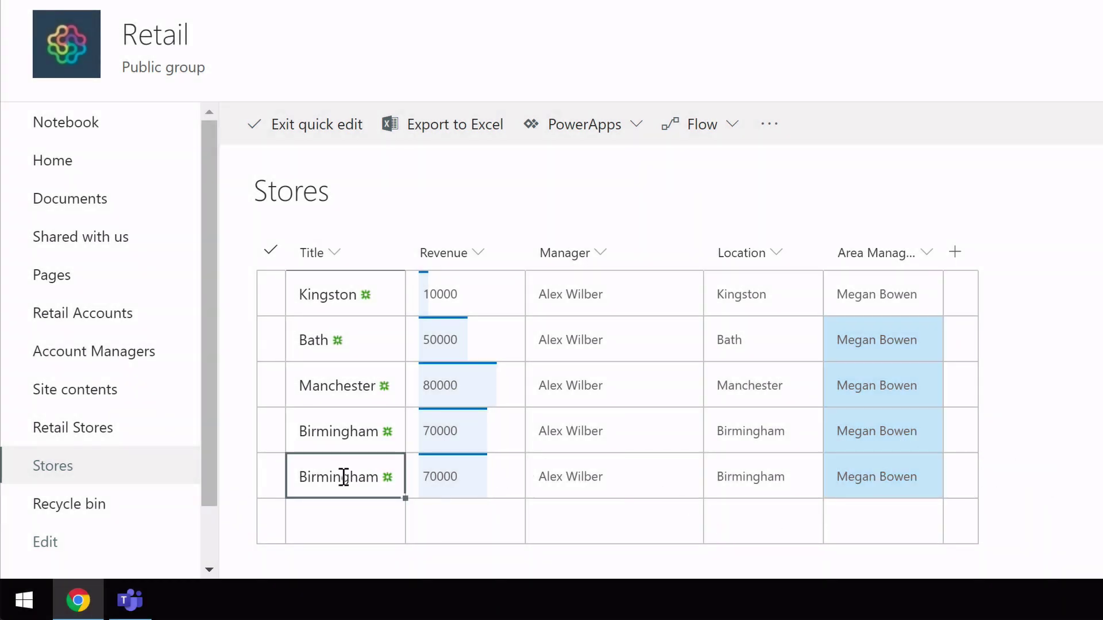
Change the copied row's title and location from Birmingham to Cardiff.
left_click(344, 477)
key("BackSpace")
key("BackSpace")
key("BackSpace")
key("BackSpace")
key("BackSpace")
key("BackSpace")
key("BackSpace")
key("BackSpace")
key("BackSpace")
type("Cardif")
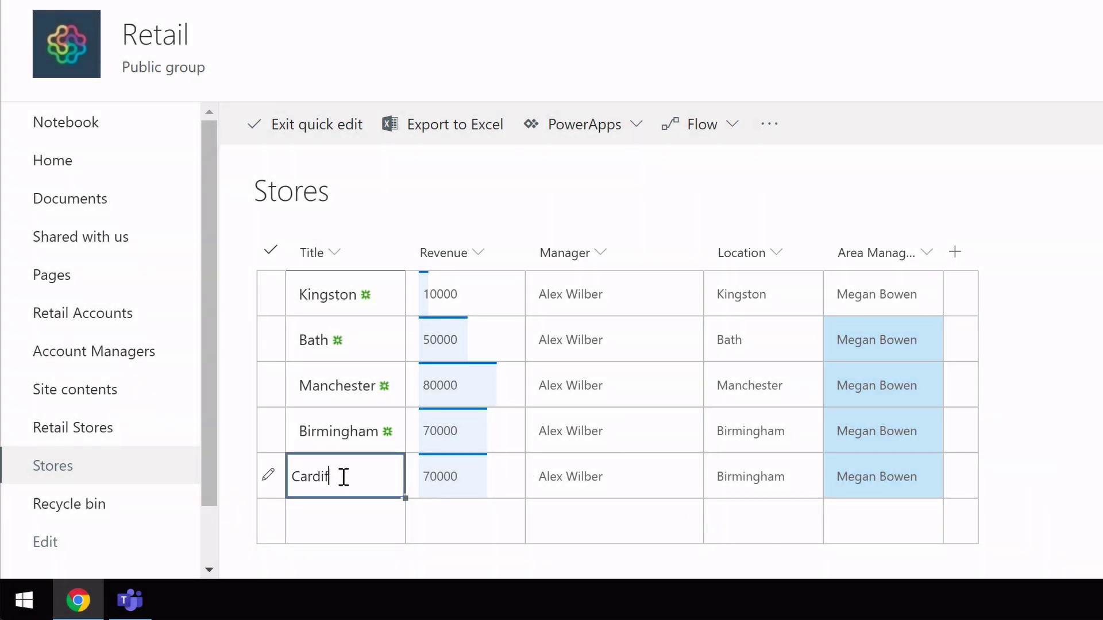
type("f")
left_click(799, 464)
left_click(788, 473)
left_click_drag(787, 473, 710, 477)
type("Card")
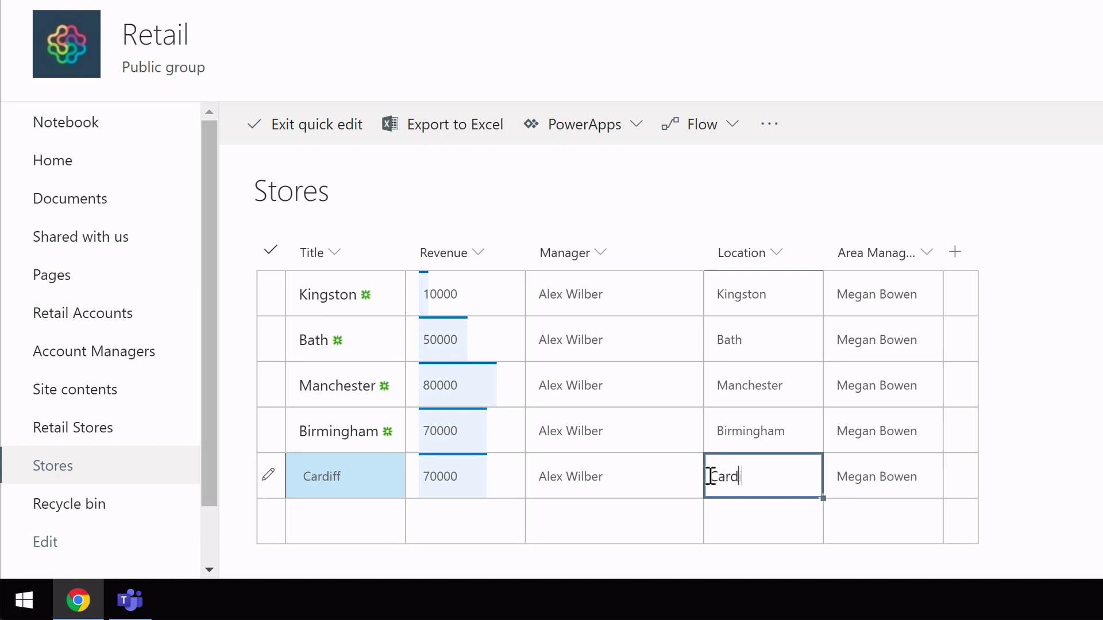
type("iff")
key("Return")
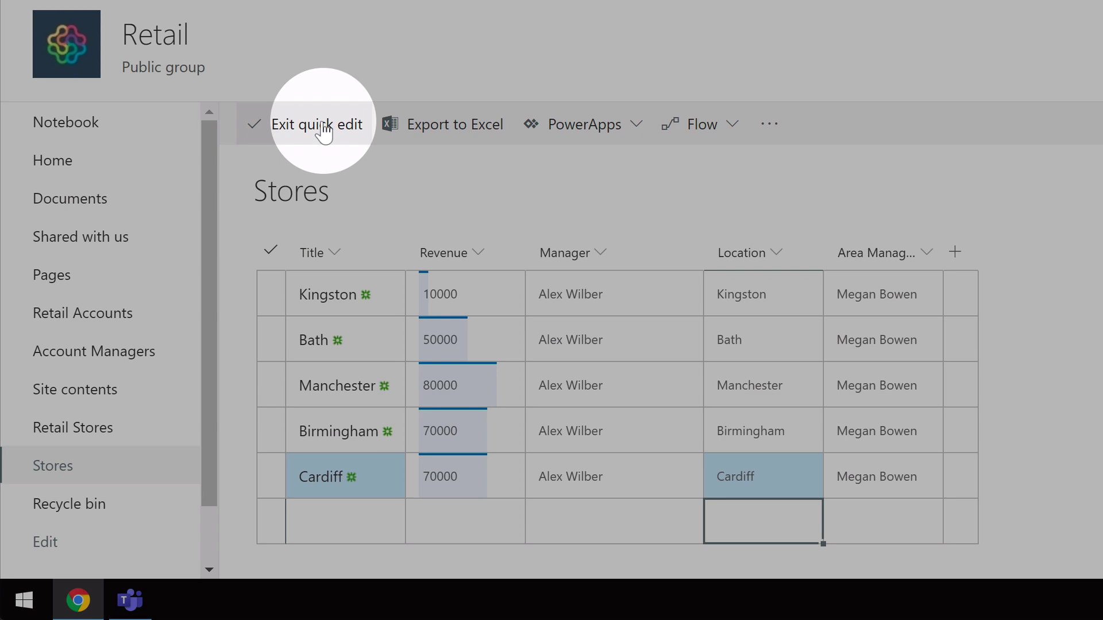
Exit Quick edit so all five stores, including Cardiff, show in the standard list view.
left_click(323, 127)
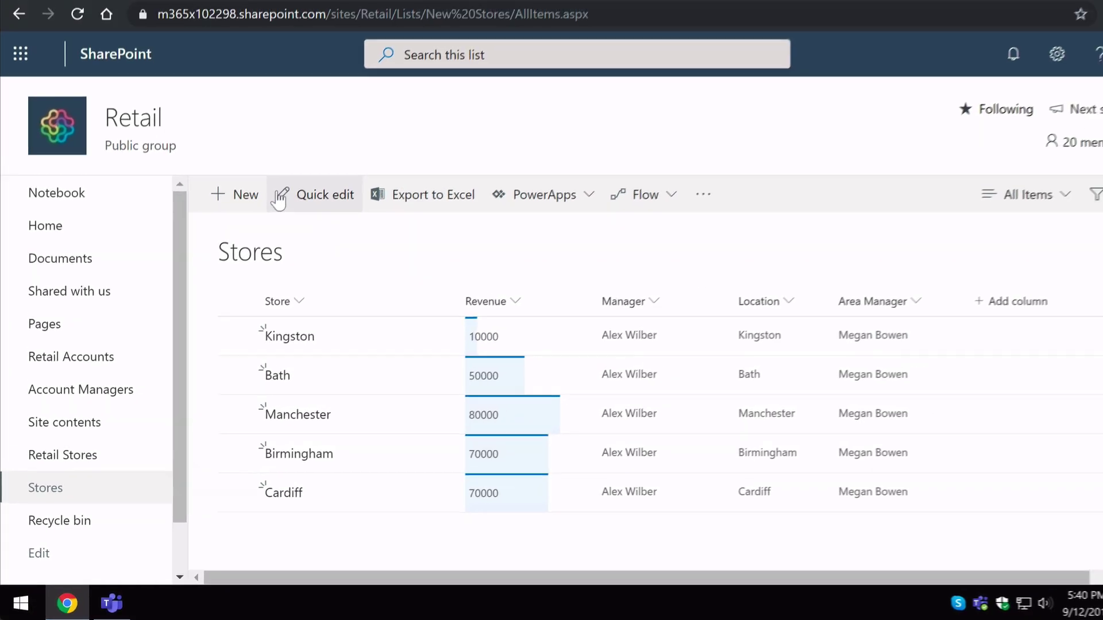